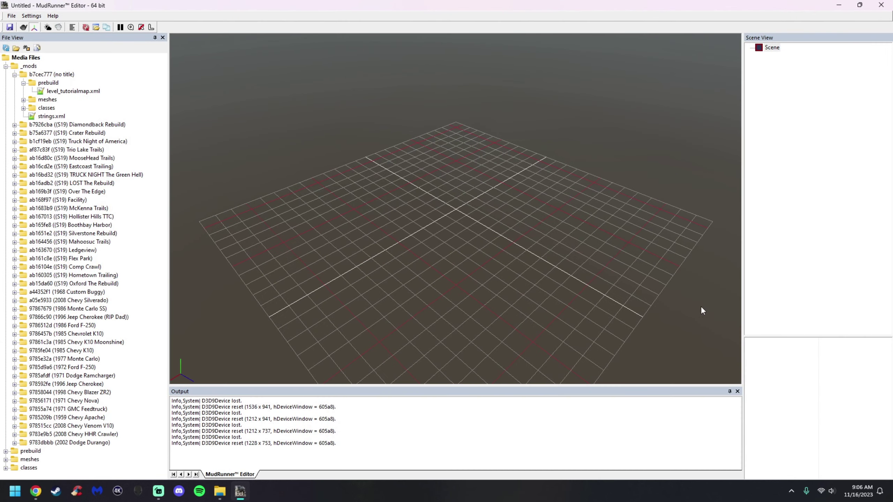
Open level_tutorialmap from the b7cec777 mod folder for editing
{"action": "left_click", "coordinate": [14, 75]}
{"action": "left_click", "coordinate": [14, 75]}
{"action": "double_click", "coordinate": [64, 91]}
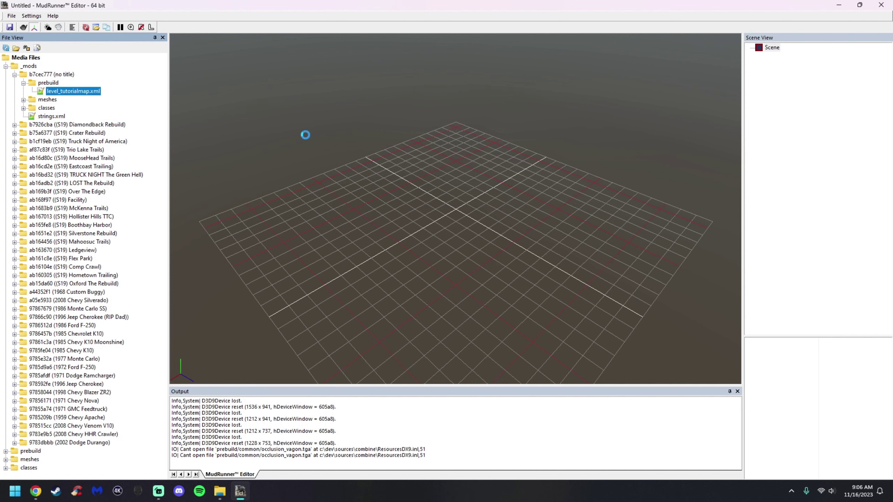
{"action": "scroll", "coordinate": [316, 136], "scroll_direction": "down", "scroll_amount": 10}
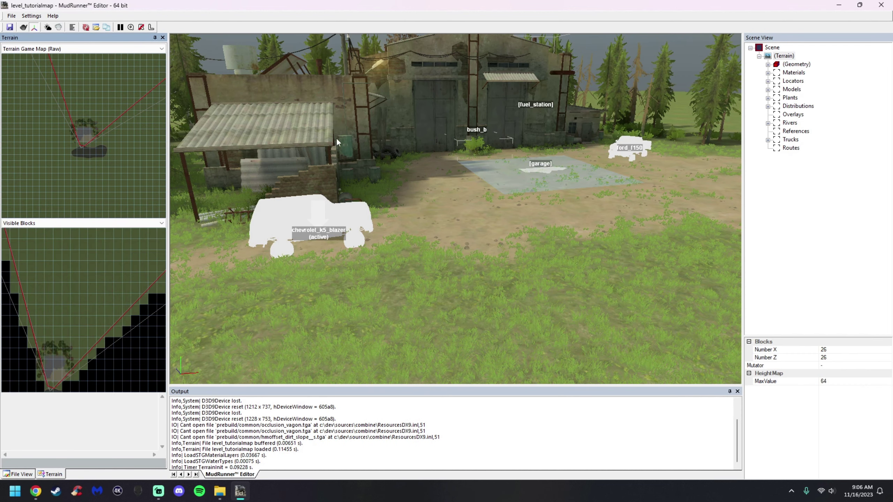
{"action": "scroll", "coordinate": [491, 242], "scroll_direction": "down", "scroll_amount": 5}
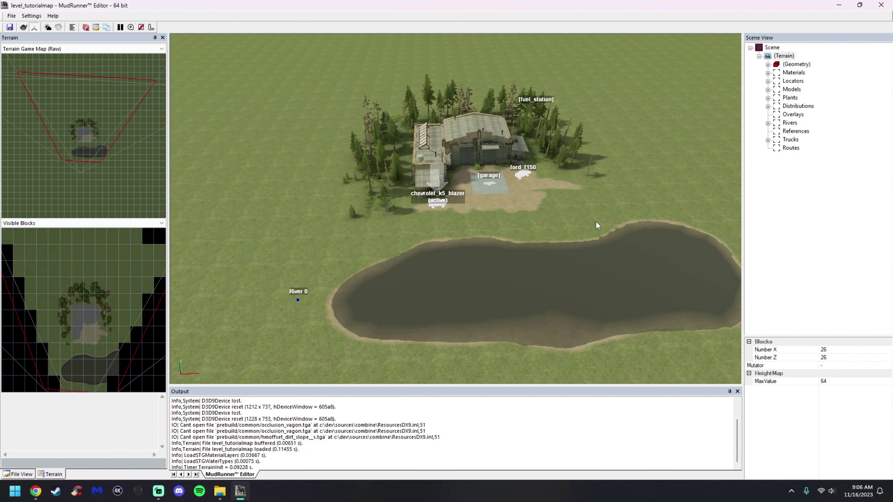
{"action": "scroll", "coordinate": [595, 220], "scroll_direction": "up", "scroll_amount": 5}
{"action": "scroll", "coordinate": [450, 209], "scroll_direction": "up", "scroll_amount": 3}
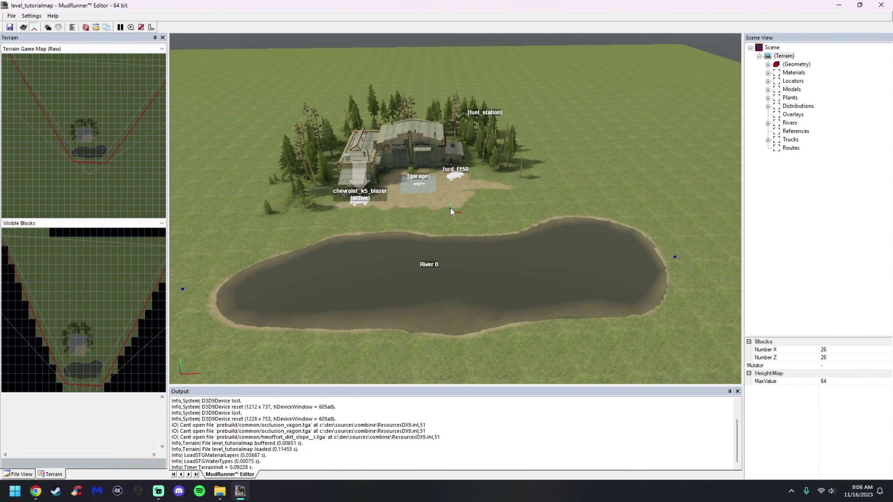
{"action": "scroll", "coordinate": [414, 185], "scroll_direction": "down", "scroll_amount": 1}
{"action": "scroll", "coordinate": [420, 196], "scroll_direction": "up", "scroll_amount": 2}
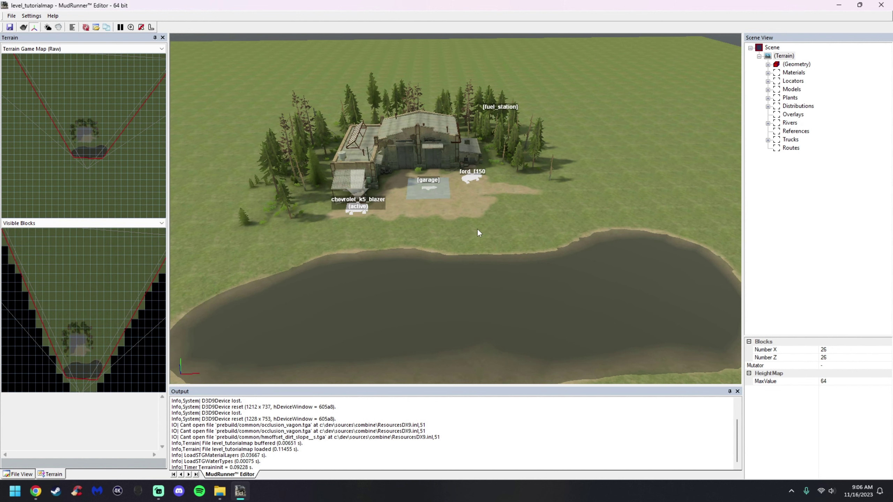
Rebuild the level's terrain, save the level, and minimize the editor
{"action": "right_click_drag", "start_coordinate": [462, 210], "coordinate": [462, 206]}
{"action": "right_click", "coordinate": [514, 207]}
{"action": "left_click", "coordinate": [551, 213]}
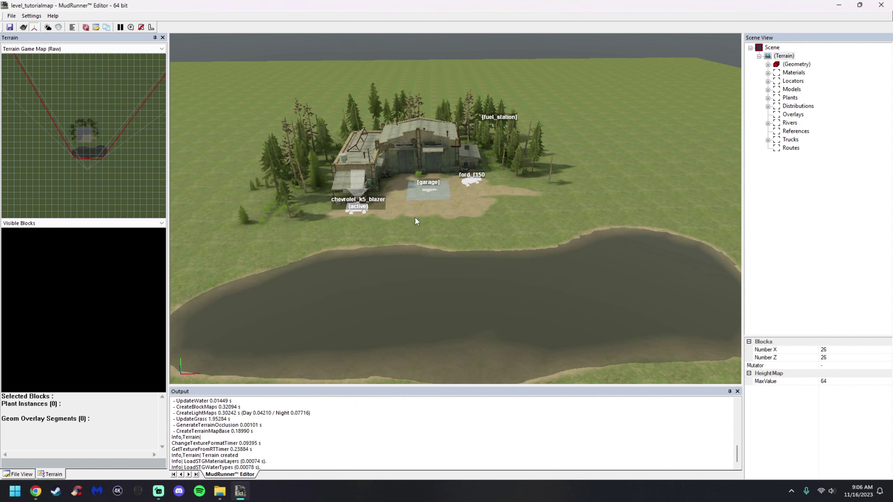
{"action": "left_click", "coordinate": [10, 28]}
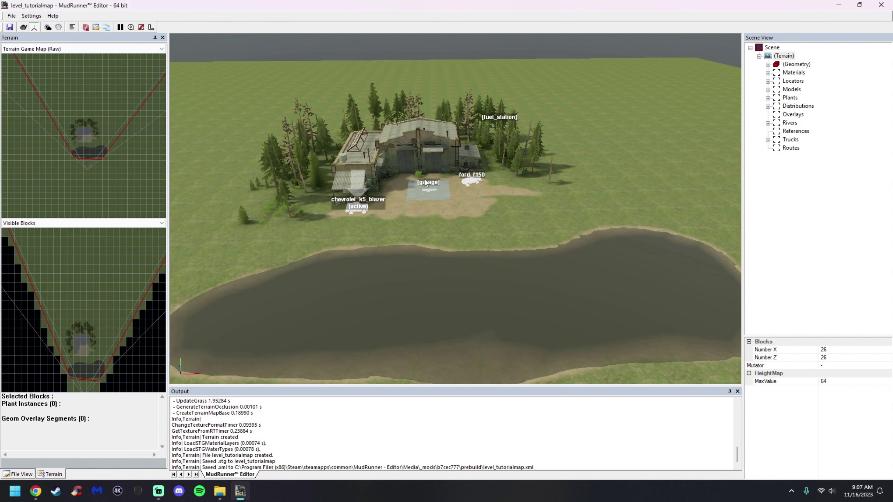
{"action": "left_click", "coordinate": [838, 5]}
Launch MudRunner via SpintiresMod and start the Single Player Proving Ground
{"action": "double_click", "coordinate": [88, 207]}
{"action": "left_click", "coordinate": [531, 249]}
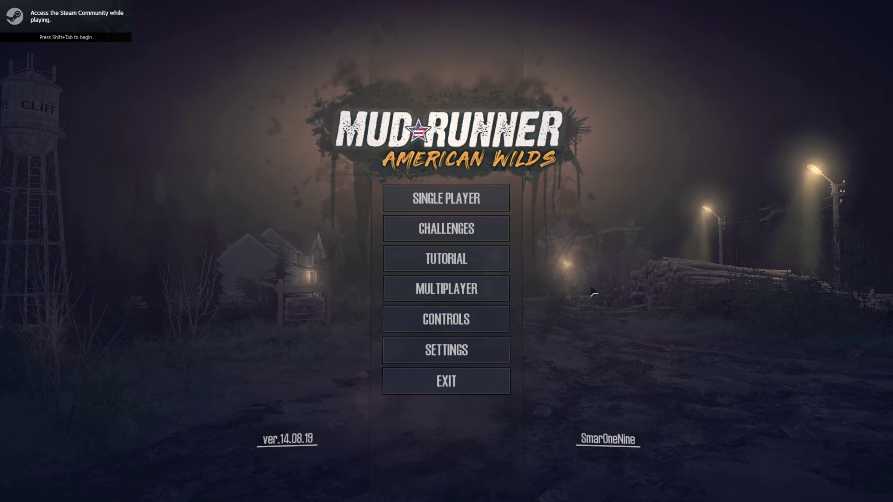
{"action": "left_click", "coordinate": [463, 207]}
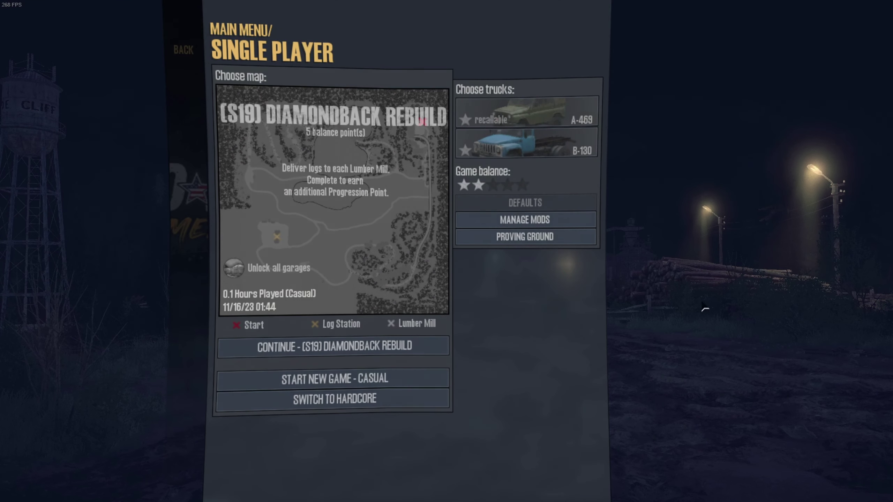
{"action": "left_click", "coordinate": [523, 245]}
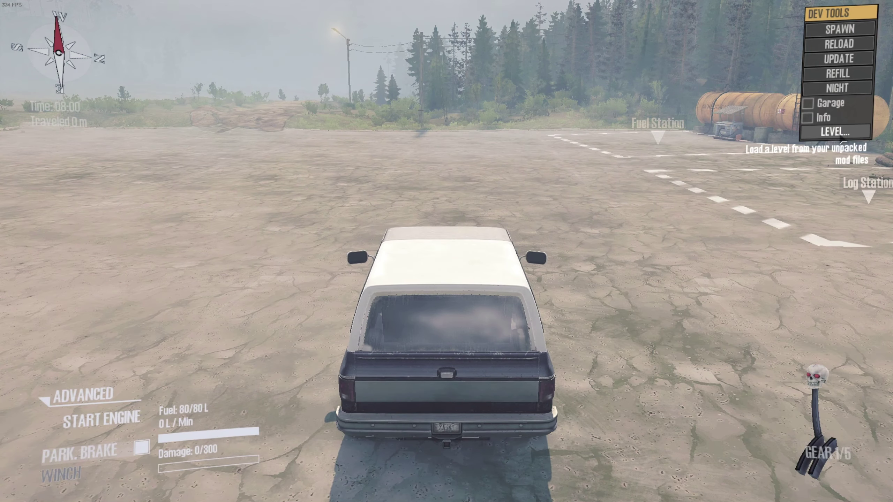
Load level_tutorialmap from the Dev Tools level list
{"action": "left_click", "coordinate": [836, 133]}
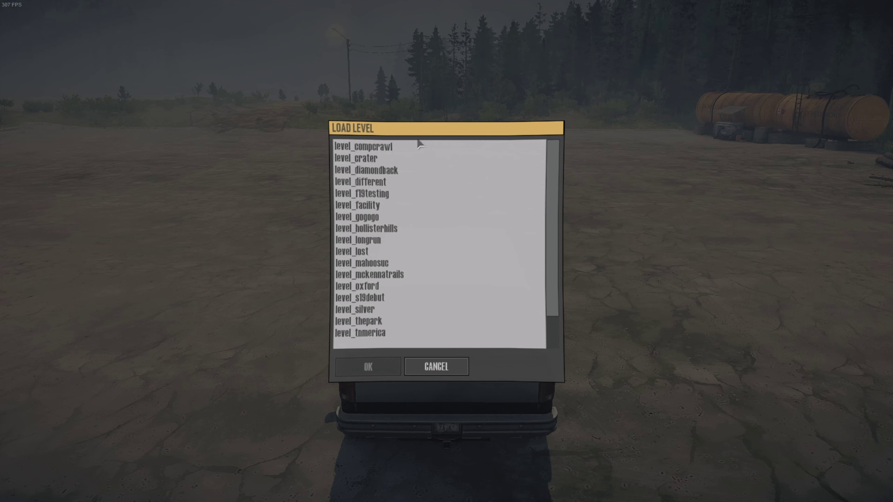
{"action": "scroll", "coordinate": [394, 162], "scroll_direction": "down", "scroll_amount": 1}
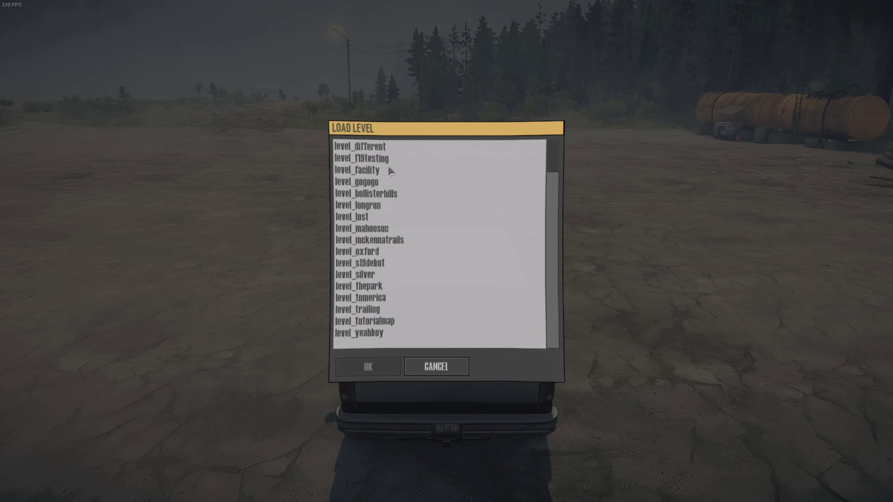
{"action": "left_click", "coordinate": [375, 322]}
{"action": "left_click", "coordinate": [380, 369]}
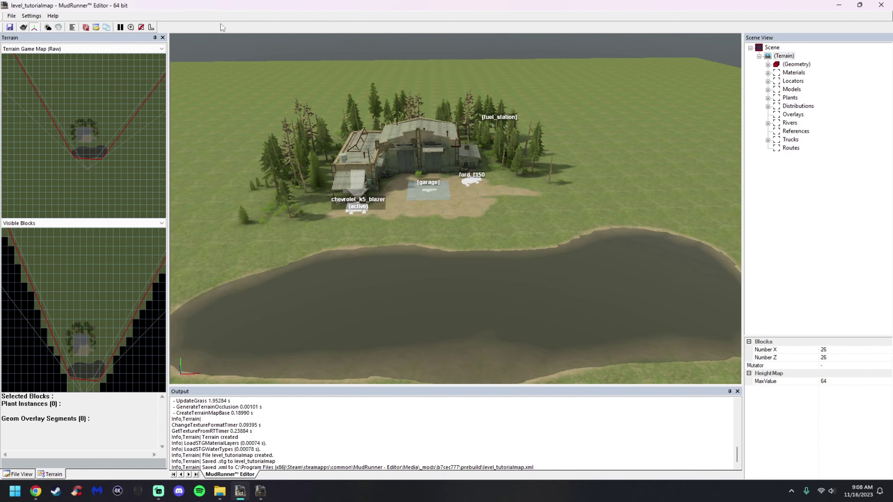
Add a fir_b tree in the garage yard beside the blazer truck
{"action": "scroll", "coordinate": [401, 211], "scroll_direction": "up", "scroll_amount": 10}
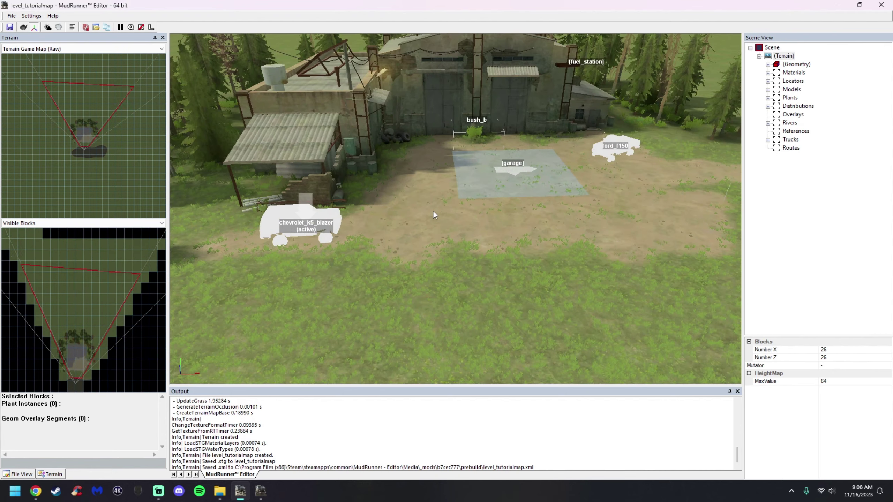
{"action": "right_click", "coordinate": [423, 225]}
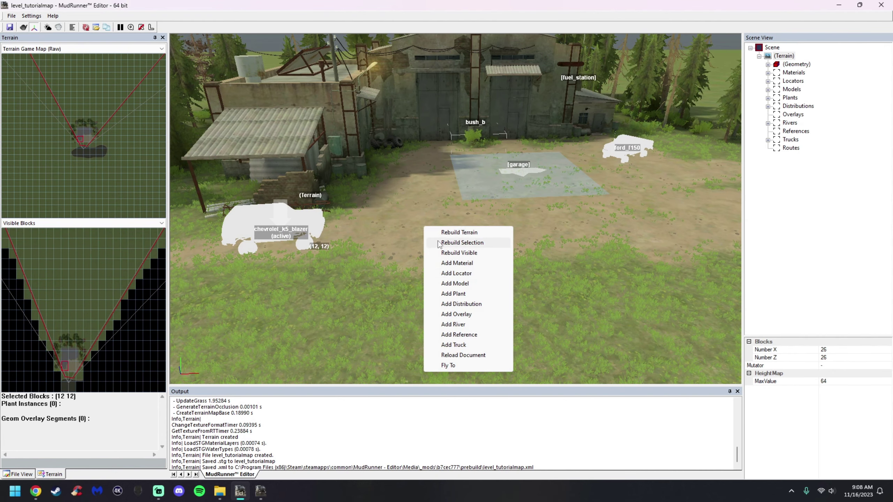
{"action": "left_click", "coordinate": [453, 293]}
{"action": "left_click_drag", "start_coordinate": [576, 161], "coordinate": [572, 212]}
{"action": "left_click", "coordinate": [524, 204]}
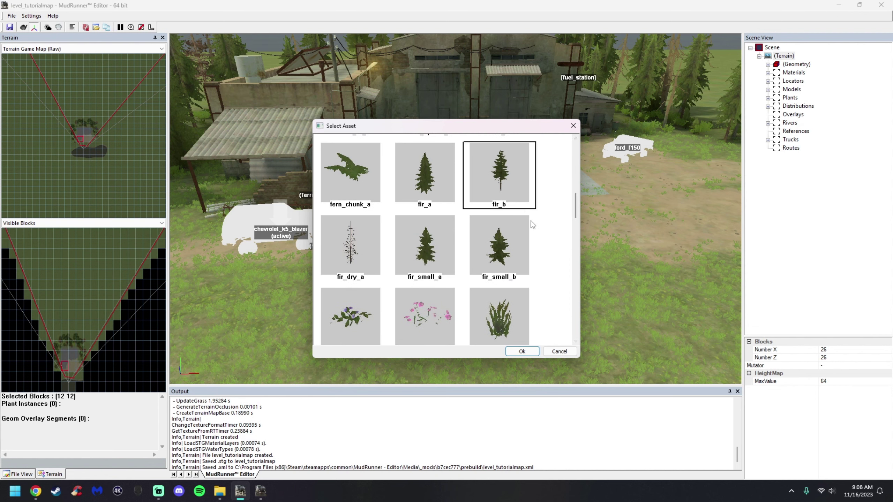
{"action": "left_click", "coordinate": [522, 351]}
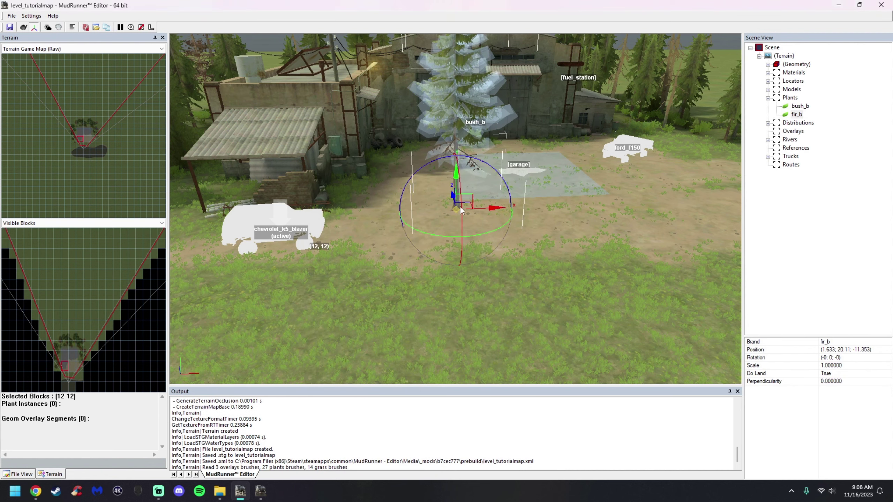
{"action": "left_click_drag", "start_coordinate": [385, 235], "coordinate": [344, 265]}
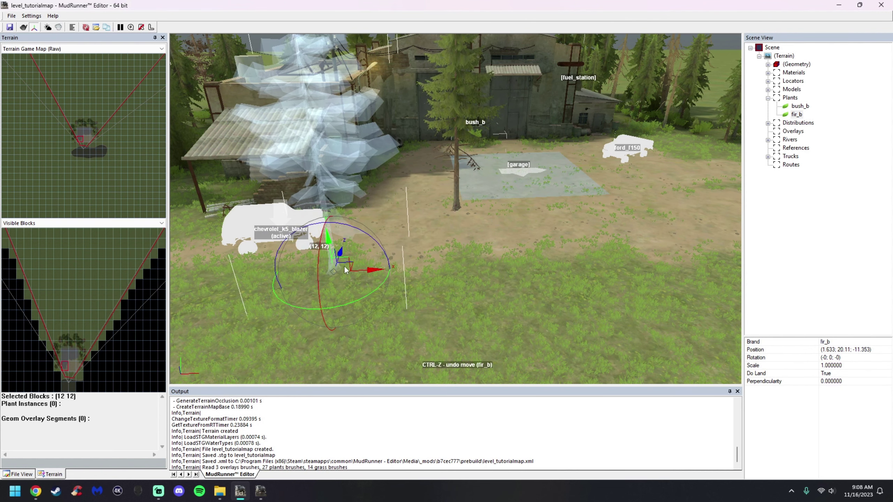
{"action": "left_click", "coordinate": [429, 263]}
Add a spruce_a tree on the grass near the ford_f150
{"action": "key", "text": "w"}
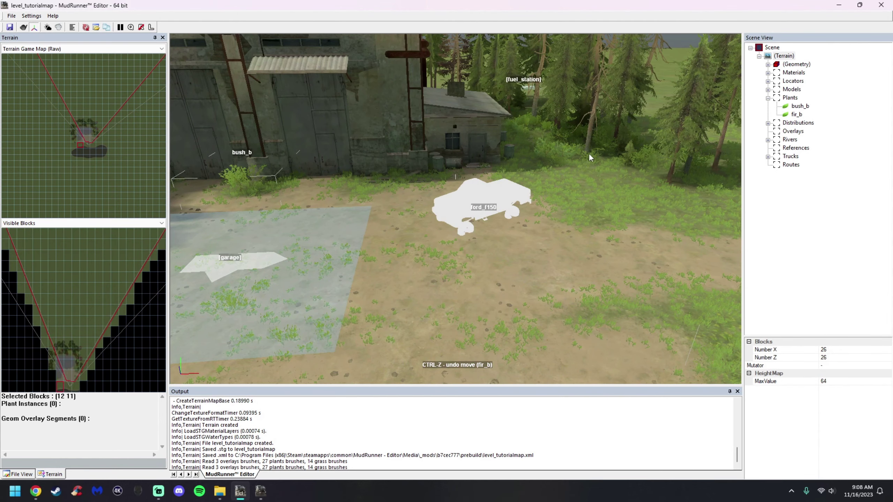
{"action": "right_click", "coordinate": [572, 207]}
{"action": "left_click", "coordinate": [595, 270]}
{"action": "scroll", "coordinate": [574, 163], "scroll_direction": "down", "scroll_amount": 1}
{"action": "left_click_drag", "start_coordinate": [575, 164], "coordinate": [573, 285]}
{"action": "left_click", "coordinate": [510, 253]}
{"action": "left_click", "coordinate": [522, 350]}
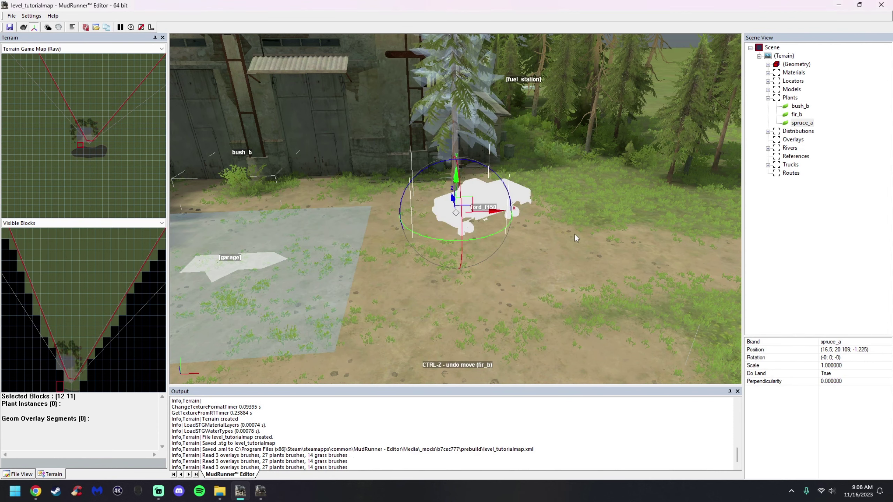
{"action": "left_click_drag", "start_coordinate": [461, 201], "coordinate": [526, 142]}
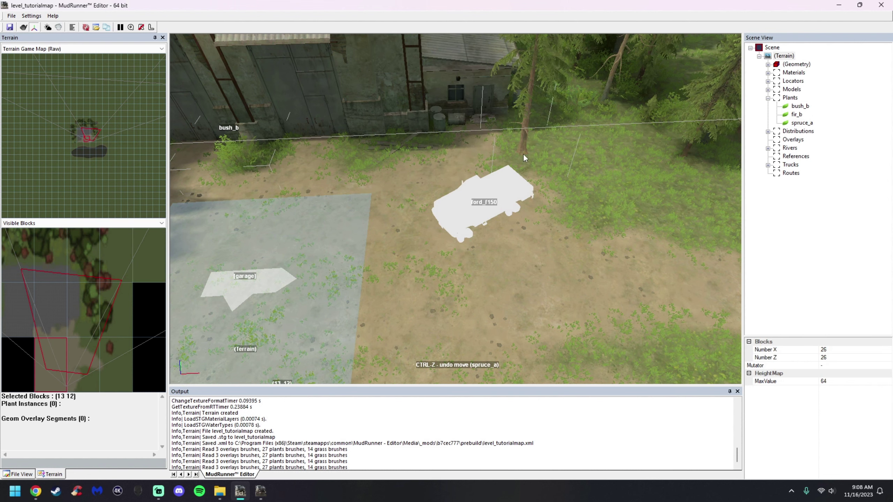
Duplicate the spruce_a tree, move the copy to the right and resize it
{"action": "right_click", "coordinate": [523, 149]}
{"action": "left_click", "coordinate": [545, 172]}
{"action": "scroll", "coordinate": [546, 178], "scroll_direction": "up", "scroll_amount": 3}
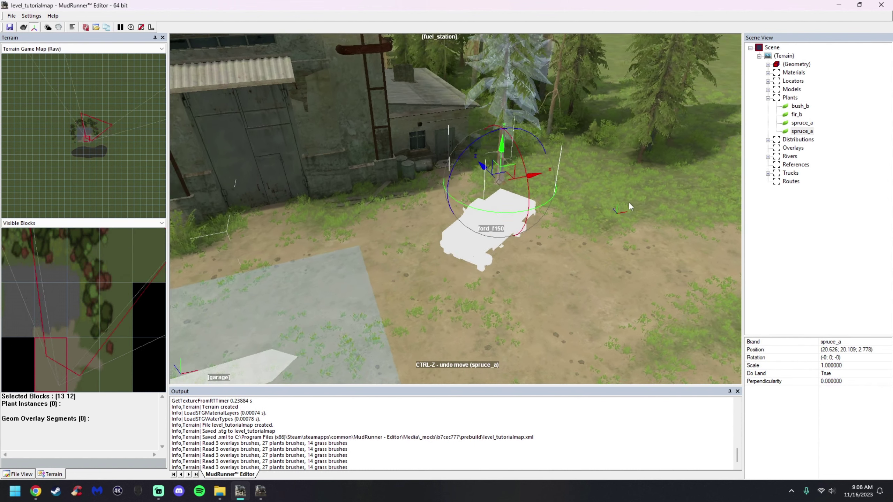
{"action": "left_click_drag", "start_coordinate": [506, 192], "coordinate": [592, 218]}
{"action": "left_click", "coordinate": [527, 303]}
{"action": "middle_click_drag", "start_coordinate": [527, 303], "coordinate": [486, 314]}
{"action": "scroll", "coordinate": [486, 314], "scroll_direction": "down", "scroll_amount": 10}
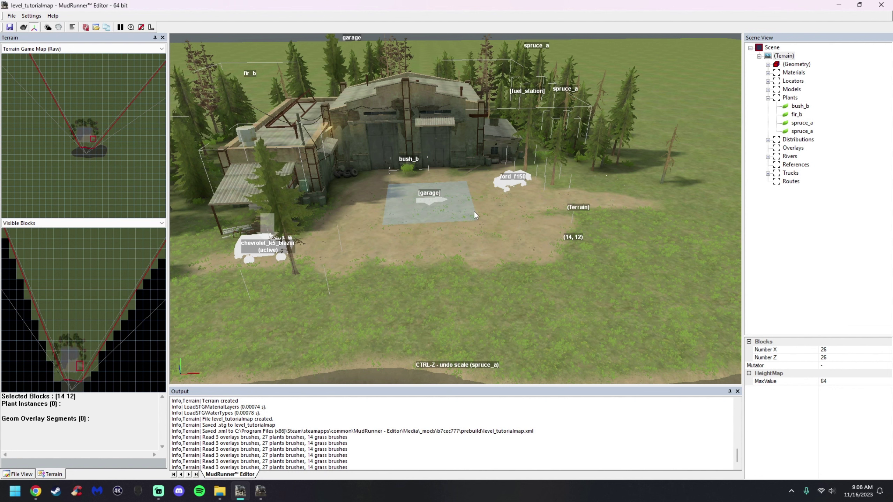
Rebuild the terrain with the new trees, save the level, and minimize the editor
{"action": "right_click", "coordinate": [417, 238]}
{"action": "left_click", "coordinate": [425, 243]}
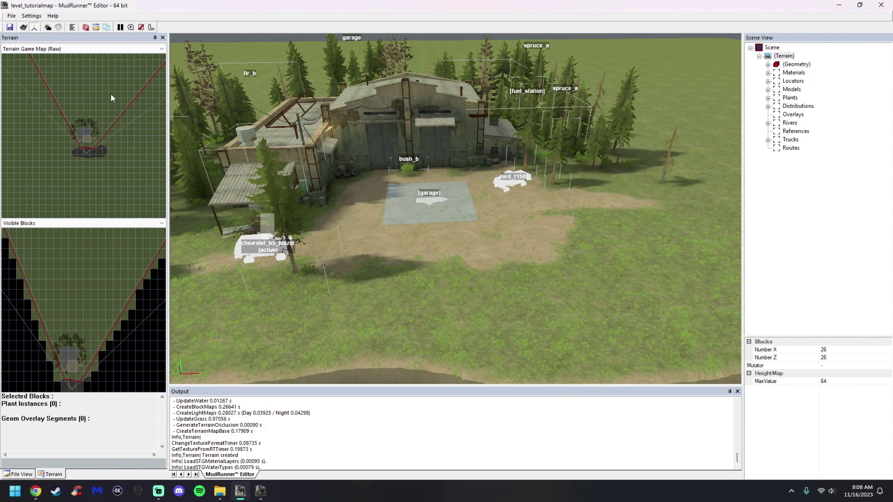
{"action": "left_click", "coordinate": [9, 27]}
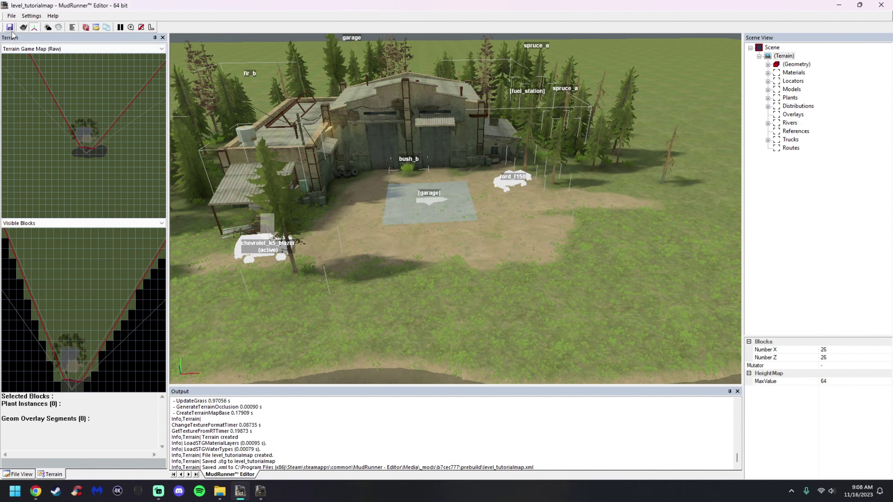
{"action": "left_click", "coordinate": [839, 5]}
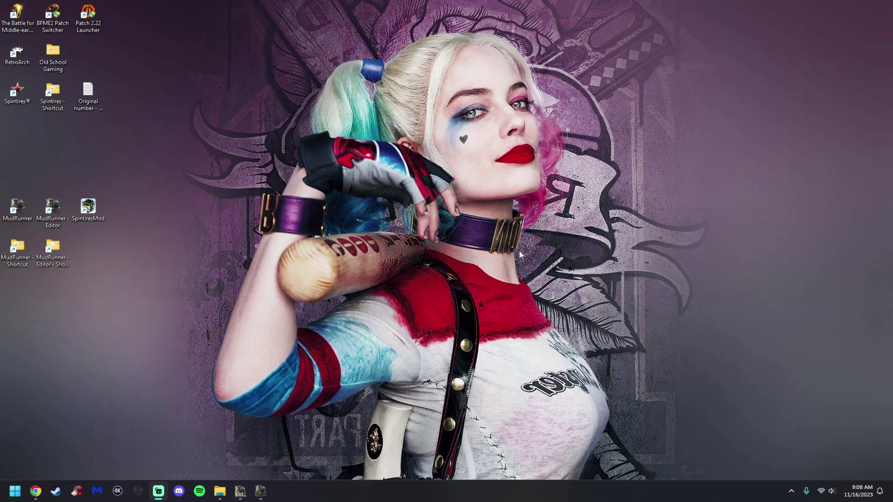
Return to the test-loaded MudRunner game and exit it to the desktop
{"action": "left_click", "coordinate": [268, 490]}
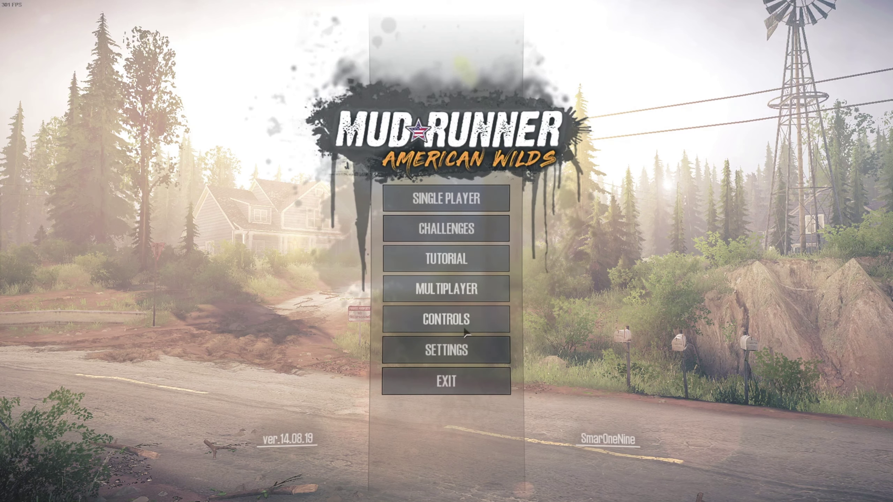
{"action": "left_click", "coordinate": [451, 379]}
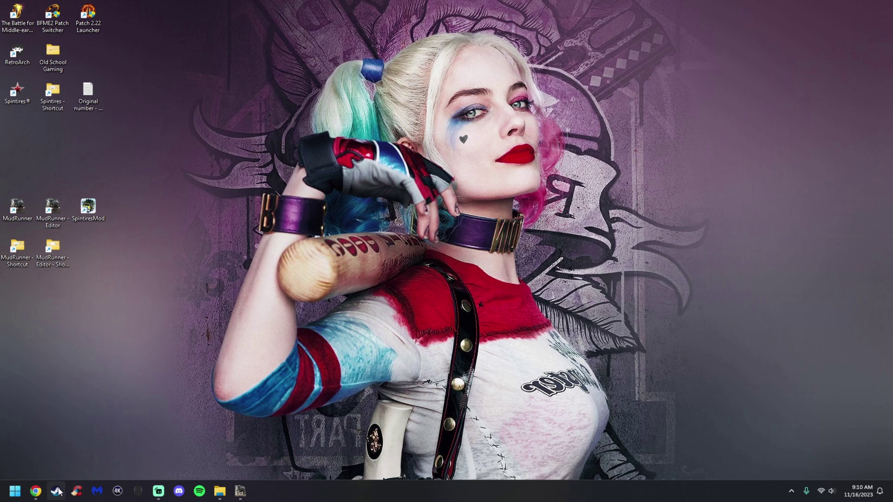
Rebuild level_tutorialmap's terrain, save the level, and close the editor
{"action": "left_click", "coordinate": [240, 491]}
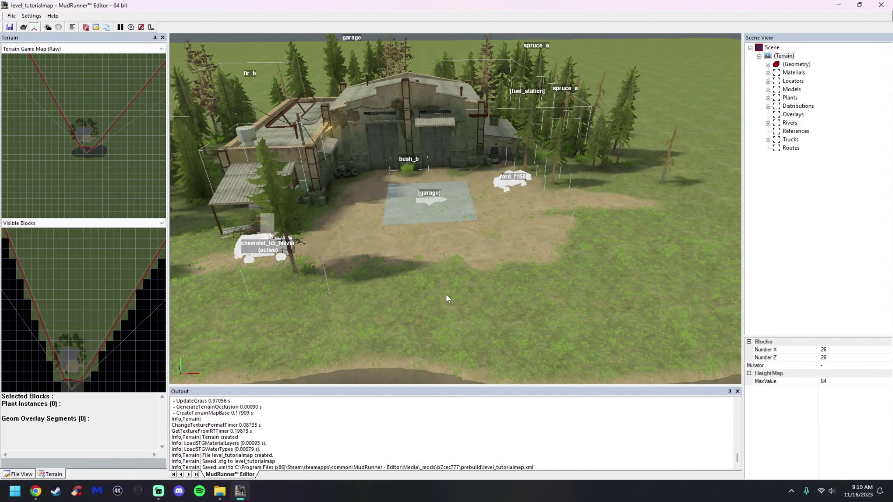
{"action": "right_click", "coordinate": [466, 276]}
{"action": "left_click", "coordinate": [484, 281]}
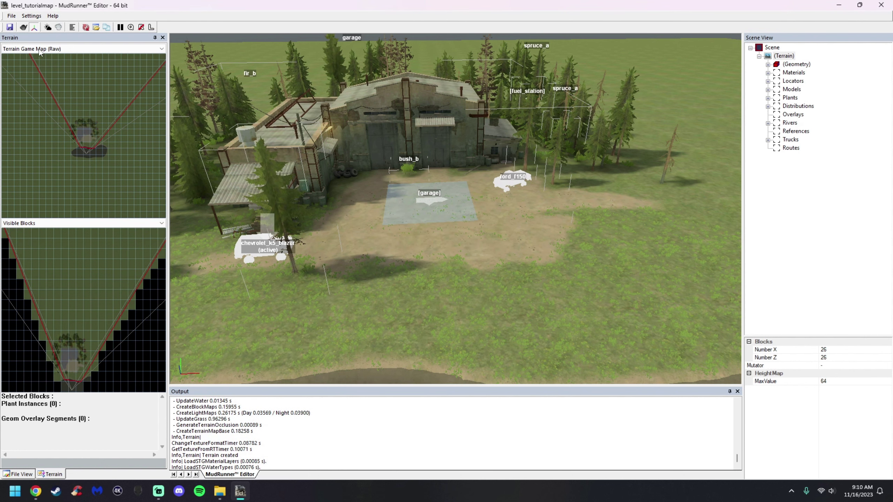
{"action": "left_click", "coordinate": [12, 29]}
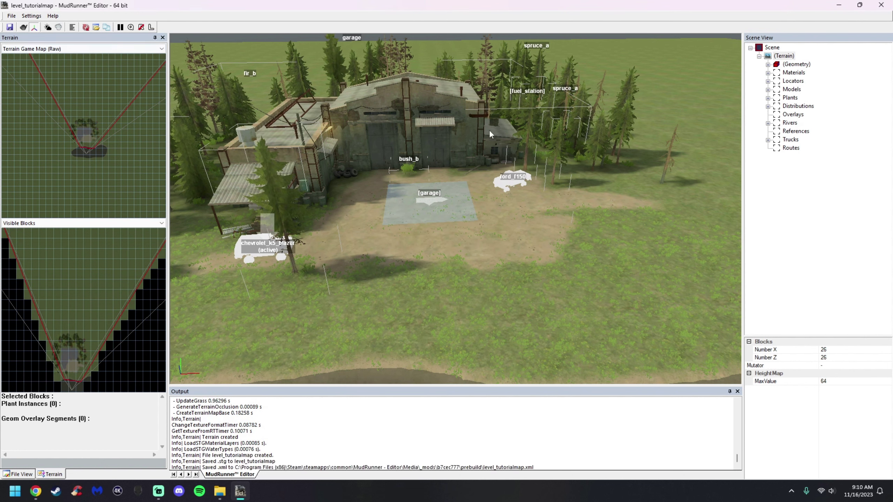
{"action": "left_click", "coordinate": [881, 5]}
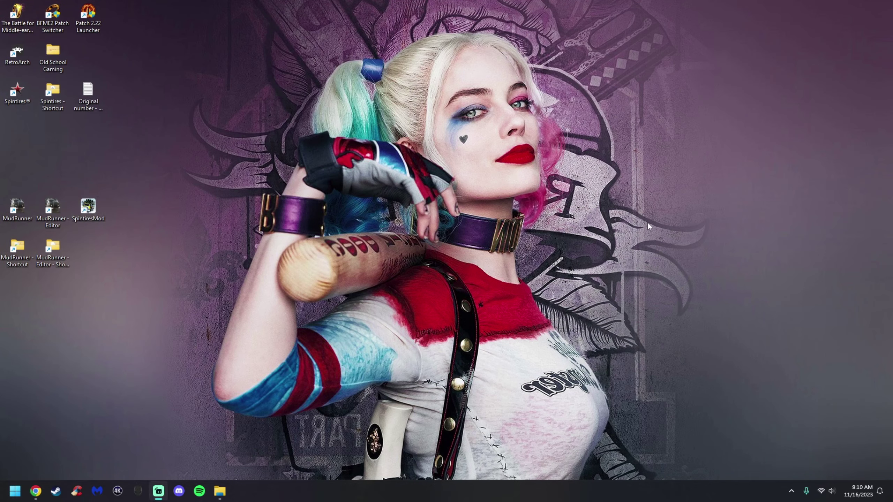
Review the Steam profile's Workshop Items, then close Steam
{"action": "left_click", "coordinate": [55, 491]}
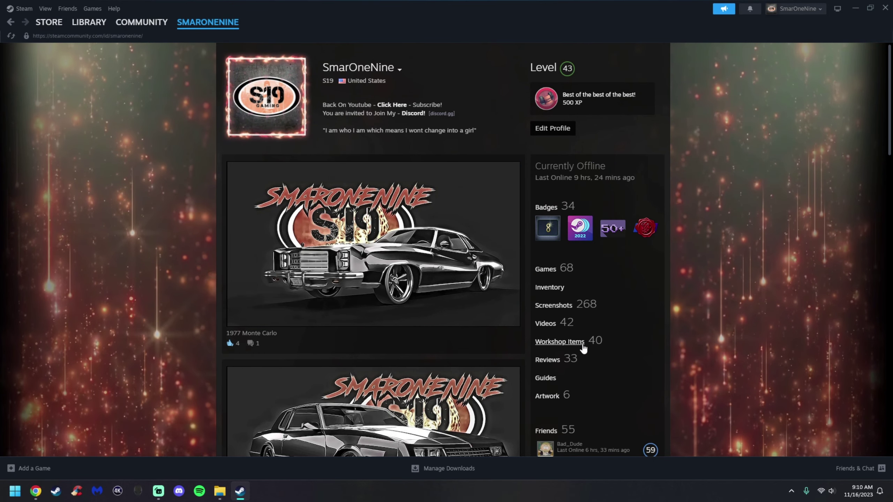
{"action": "left_click", "coordinate": [571, 341]}
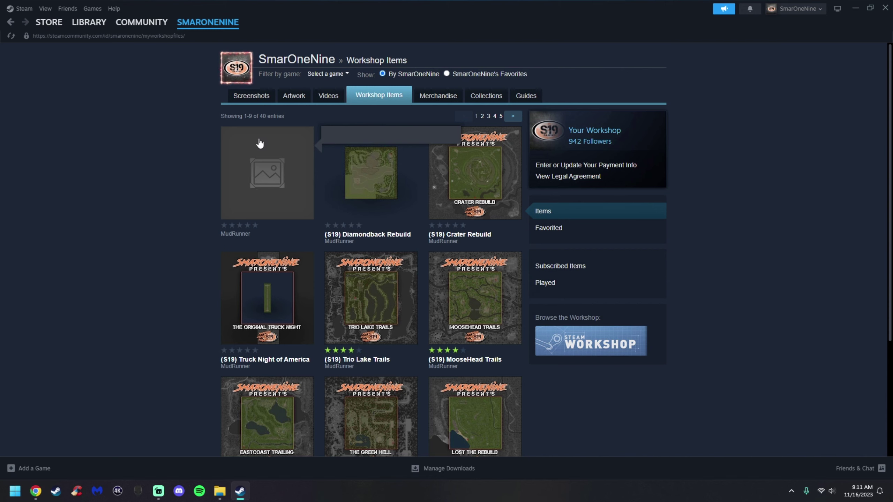
{"action": "left_click", "coordinate": [885, 8]}
Relaunch MudRunner Editor from the SpintiresMod launcher
{"action": "double_click", "coordinate": [87, 211]}
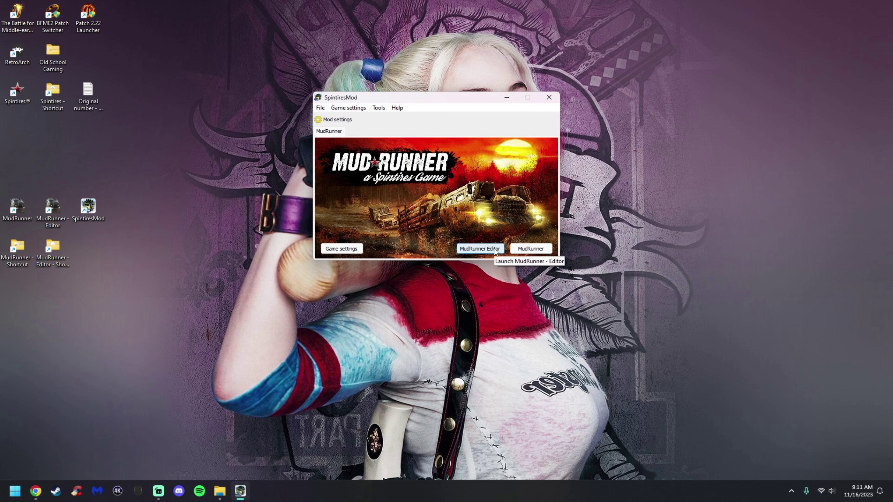
{"action": "left_click", "coordinate": [495, 251]}
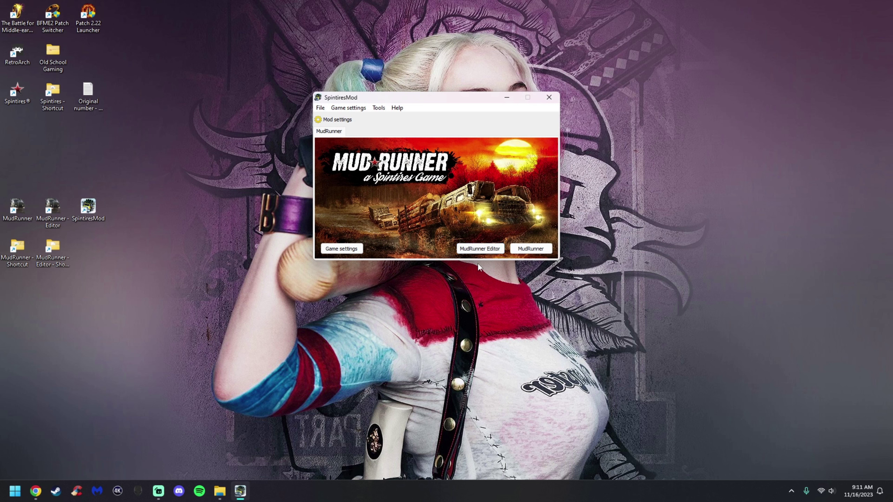
{"action": "left_click", "coordinate": [481, 250]}
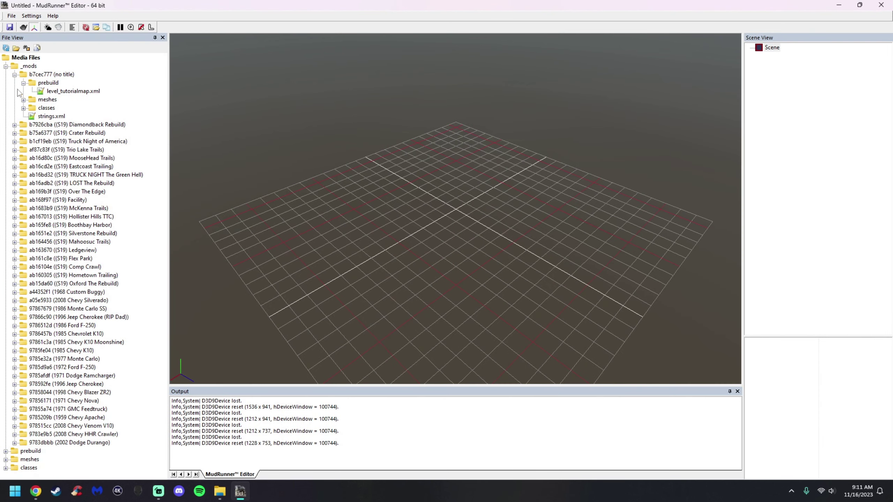
Check that mod b7cec777 has no title, close the editor, and open its install folder
{"action": "left_click", "coordinate": [14, 74]}
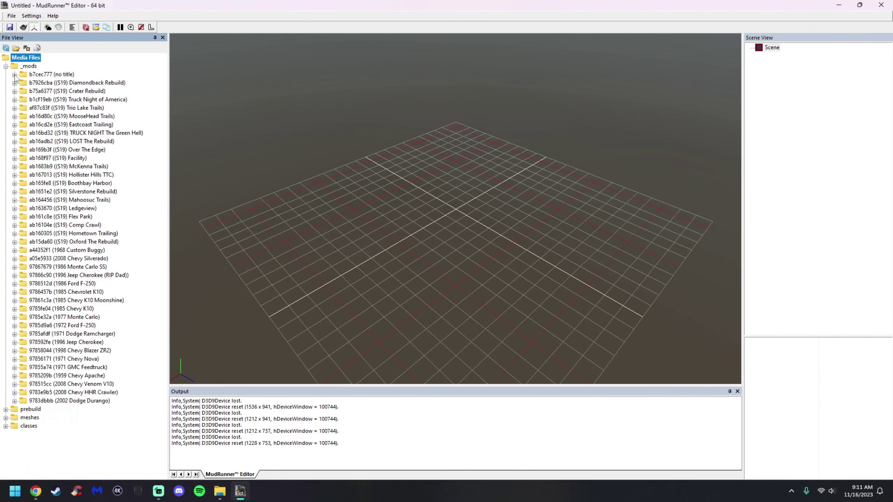
{"action": "left_click", "coordinate": [42, 75]}
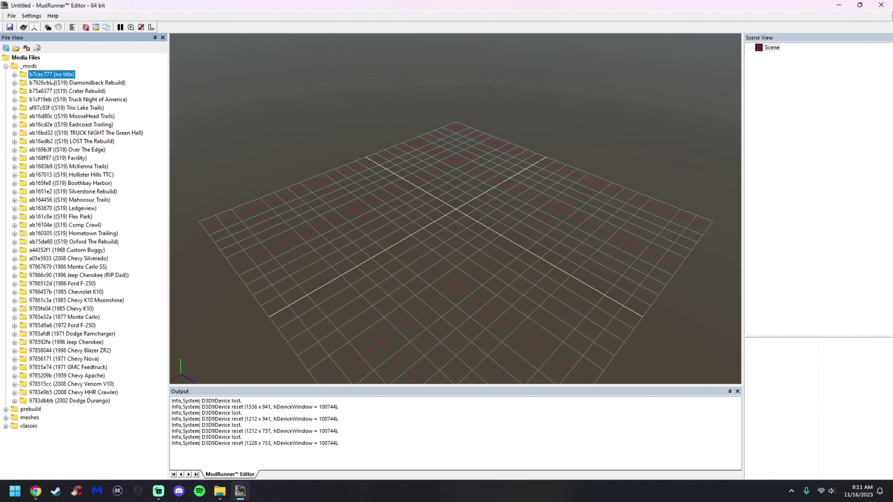
{"action": "left_click", "coordinate": [882, 6]}
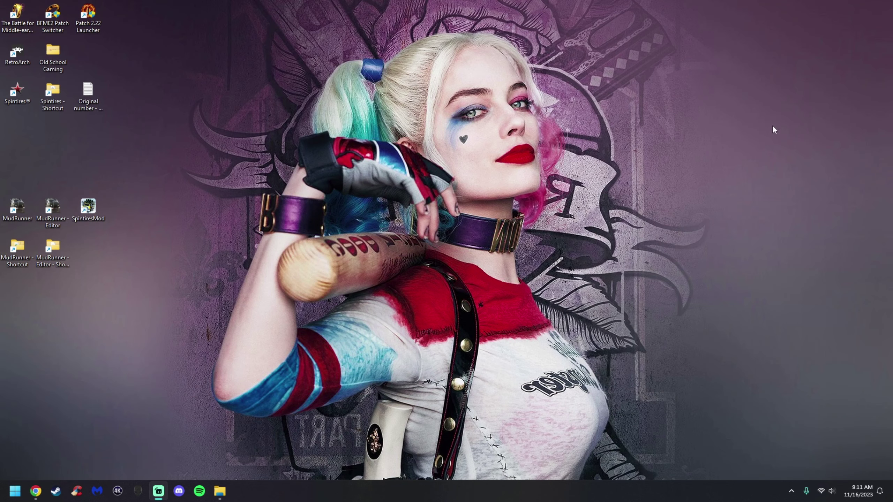
{"action": "double_click", "coordinate": [59, 261]}
Browse Media\_mods to open the b7cec777 mod folder
{"action": "left_click_drag", "start_coordinate": [436, 106], "coordinate": [520, 70]}
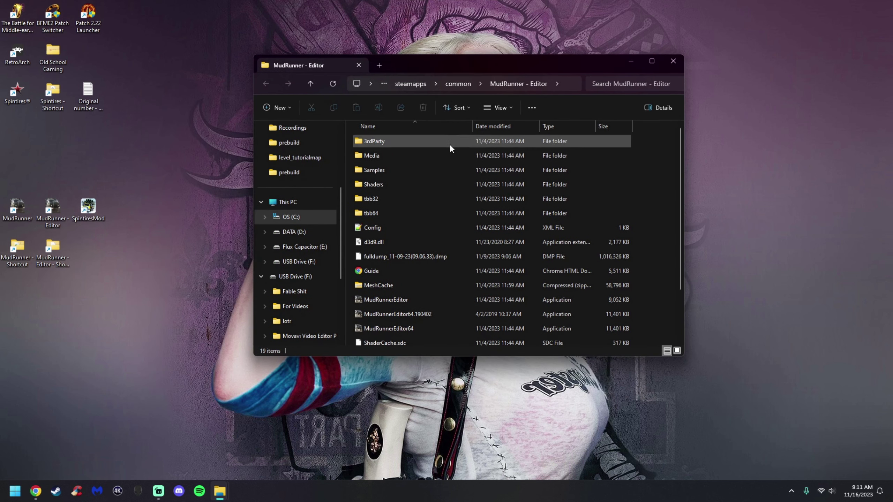
{"action": "double_click", "coordinate": [385, 157]}
{"action": "double_click", "coordinate": [389, 141]}
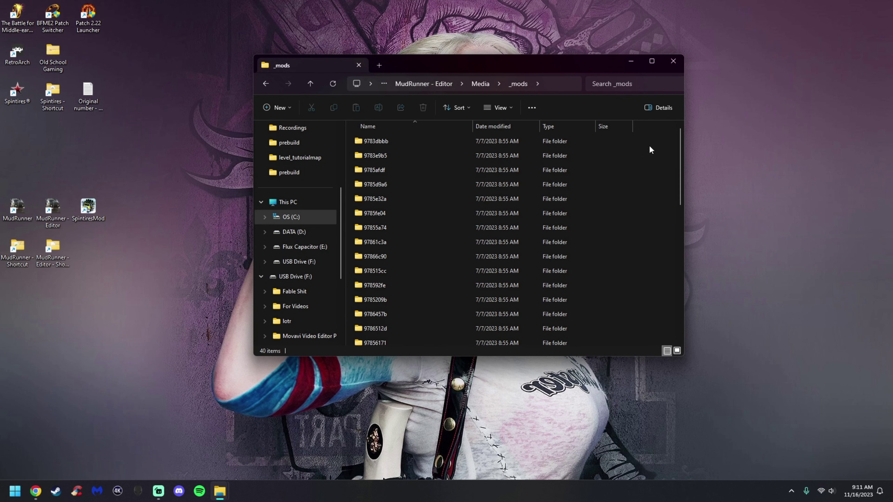
{"action": "left_click_drag", "start_coordinate": [681, 136], "coordinate": [667, 159]}
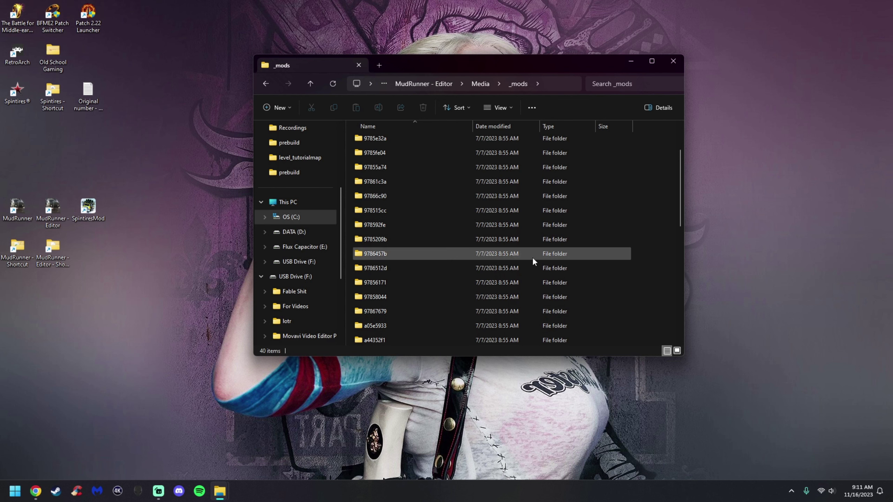
{"action": "left_click_drag", "start_coordinate": [680, 174], "coordinate": [677, 289]}
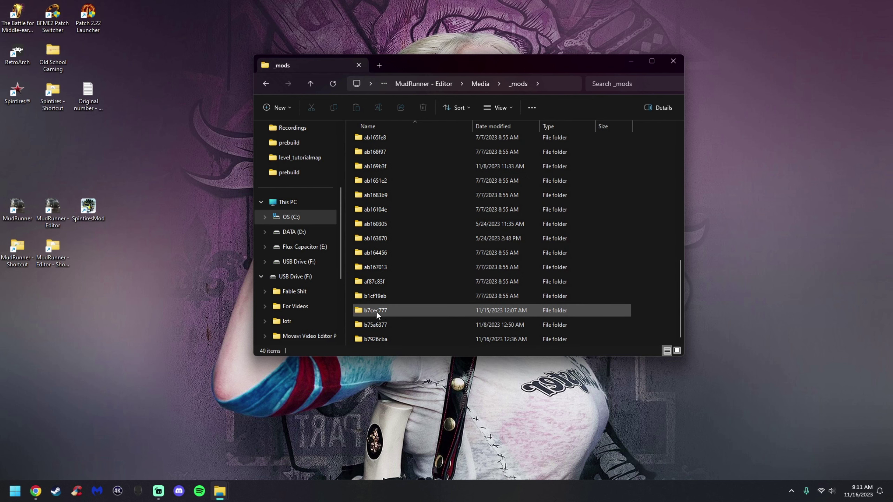
{"action": "mouse_move", "coordinate": [383, 311]}
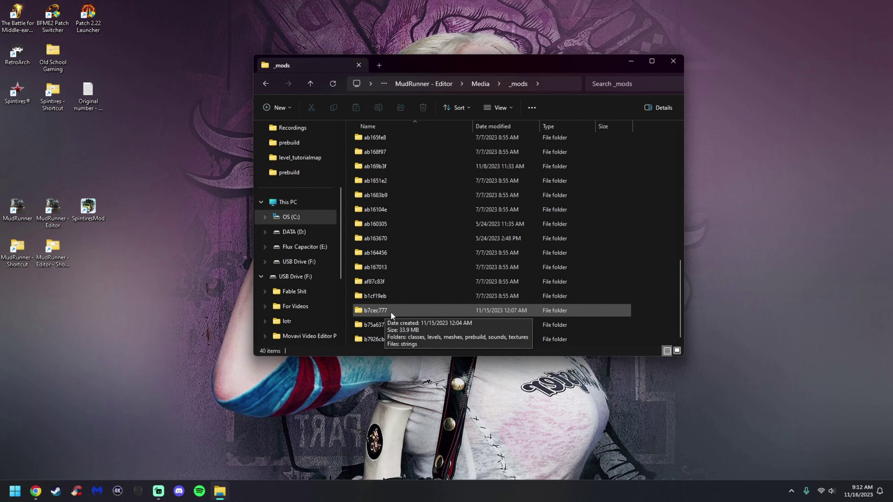
{"action": "double_click", "coordinate": [391, 311]}
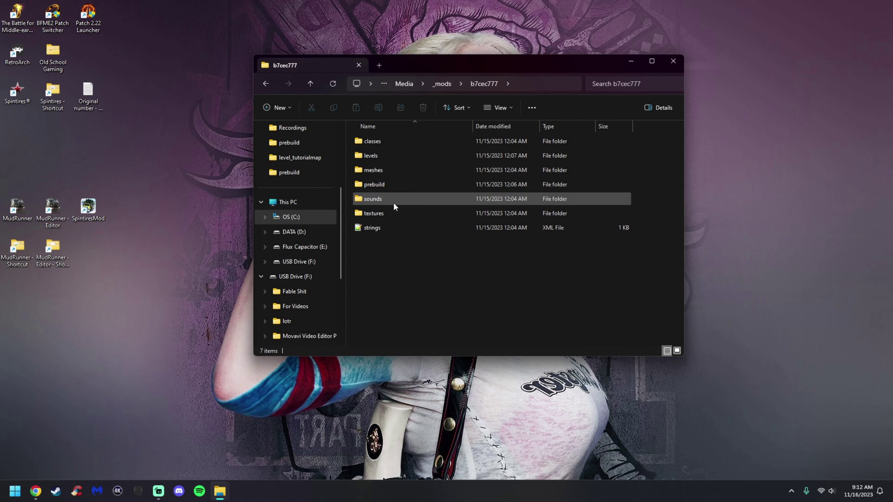
Inspect the levels folder, then return and select the strings XML file
{"action": "double_click", "coordinate": [394, 155]}
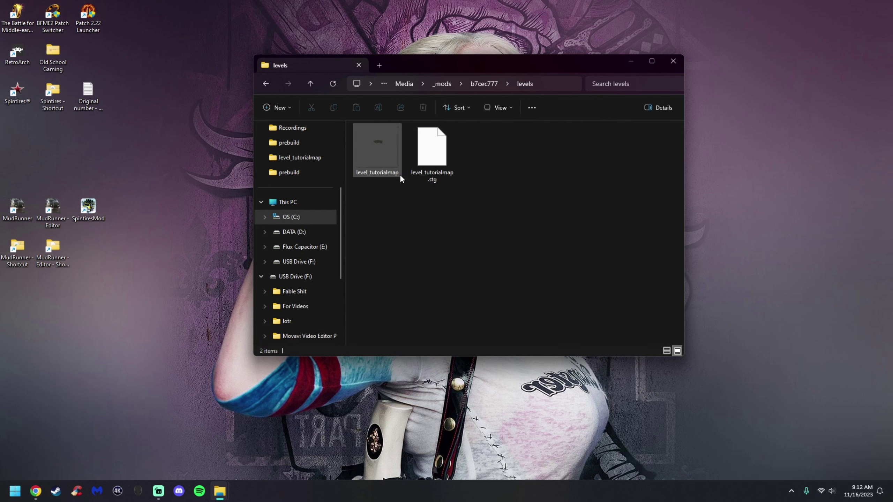
{"action": "left_click", "coordinate": [310, 83]}
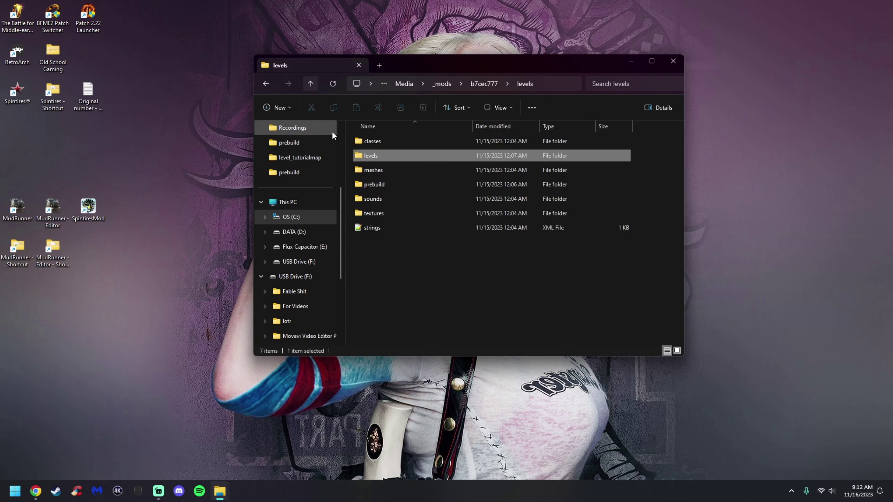
{"action": "double_click", "coordinate": [415, 156]}
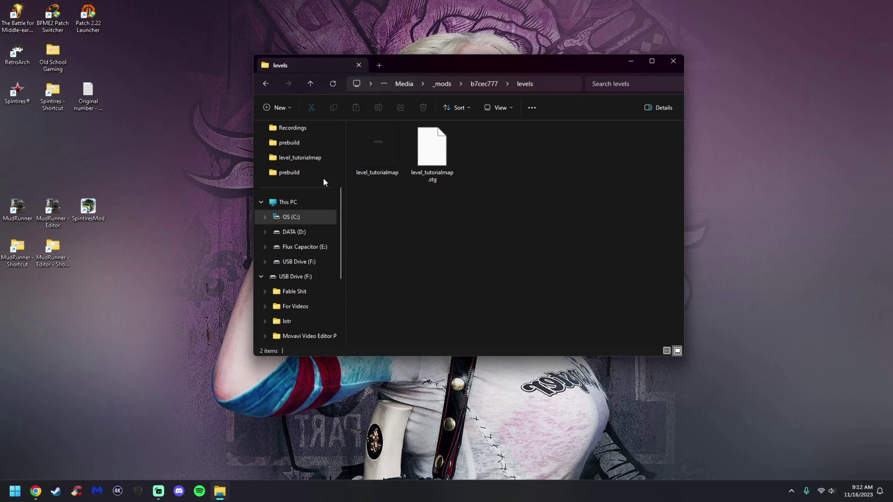
{"action": "left_click", "coordinate": [312, 84]}
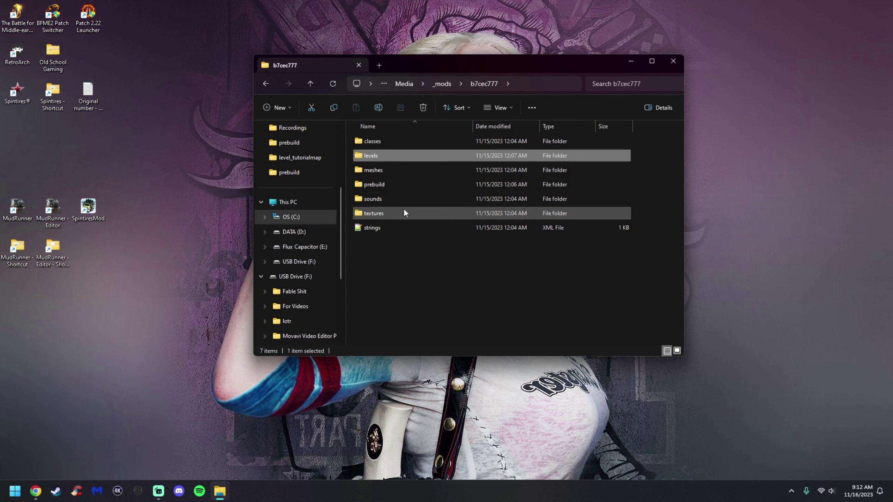
{"action": "left_click", "coordinate": [380, 228]}
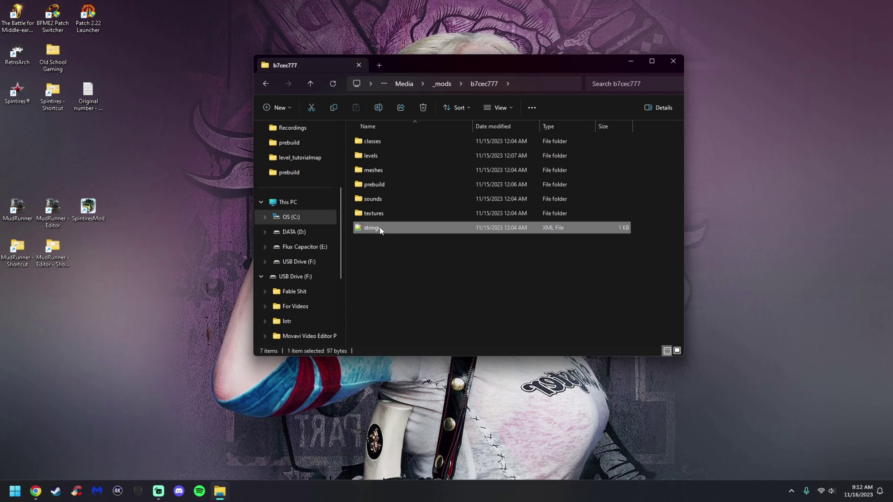
Open strings.xml in Notepad++ and place its window at the upper right
{"action": "right_click", "coordinate": [390, 228]}
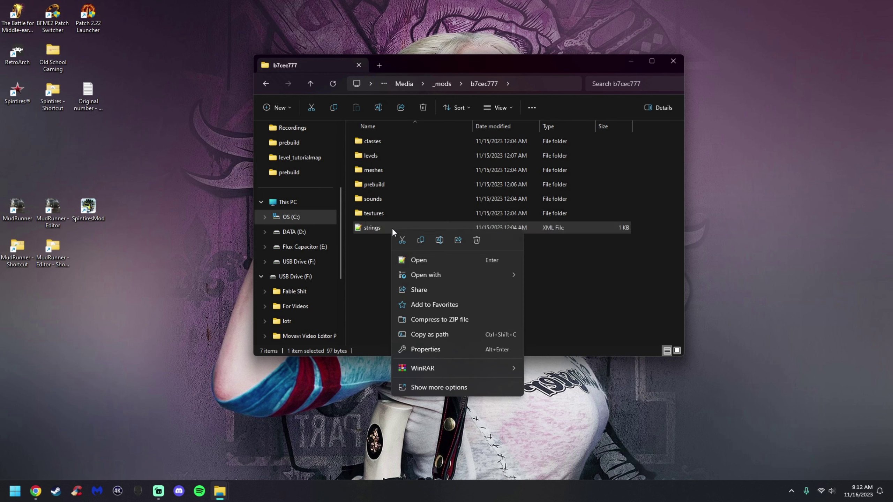
{"action": "mouse_move", "coordinate": [492, 274]}
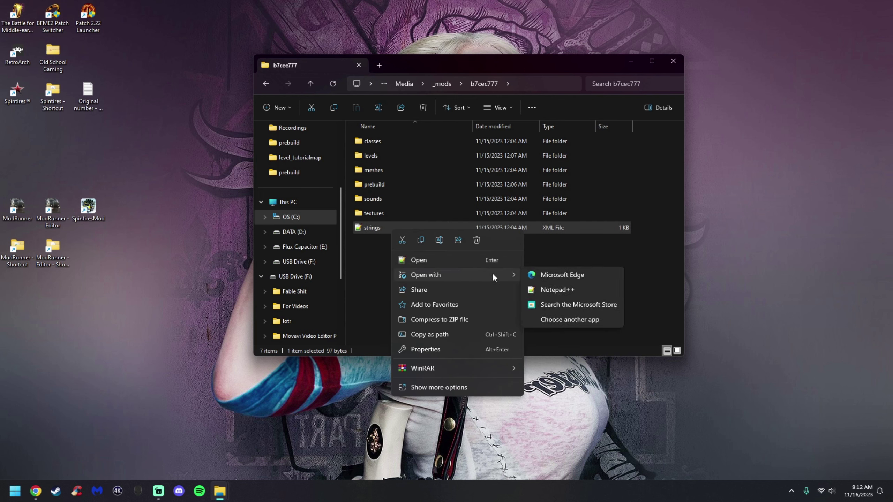
{"action": "left_click", "coordinate": [549, 292]}
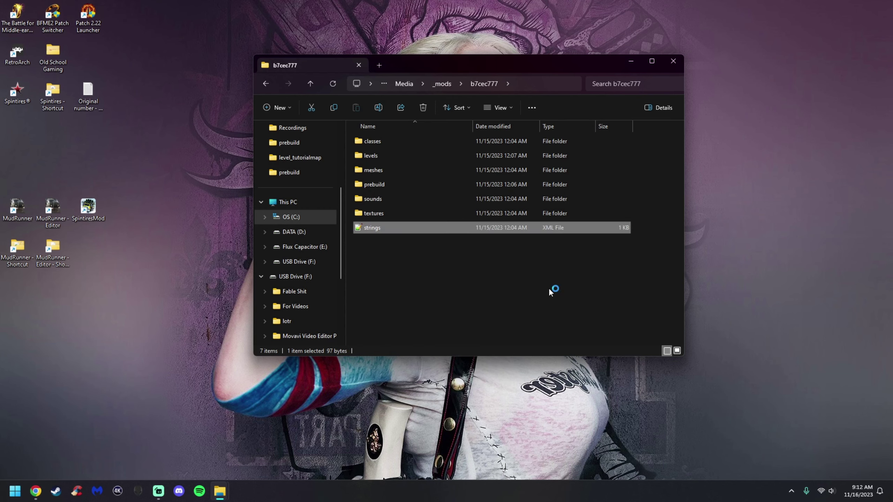
{"action": "left_click_drag", "start_coordinate": [493, 52], "coordinate": [608, 137]}
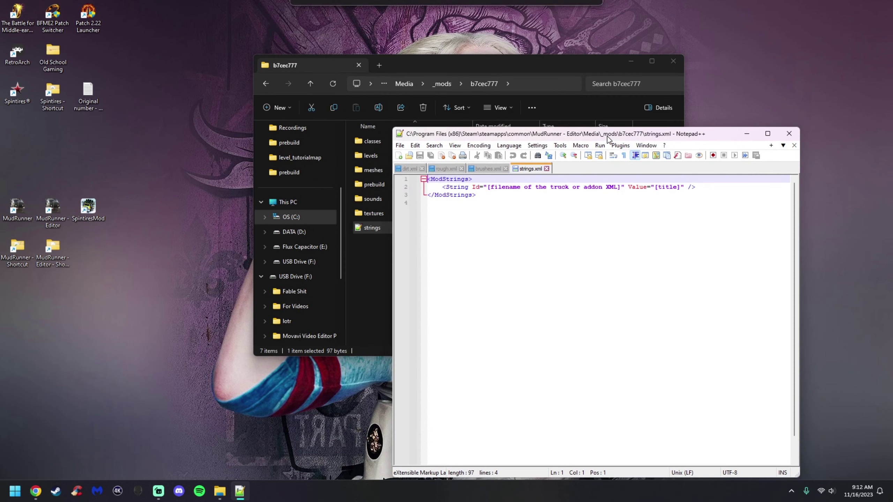
{"action": "left_click_drag", "start_coordinate": [521, 66], "coordinate": [339, 41]}
{"action": "left_click_drag", "start_coordinate": [574, 136], "coordinate": [638, 69]}
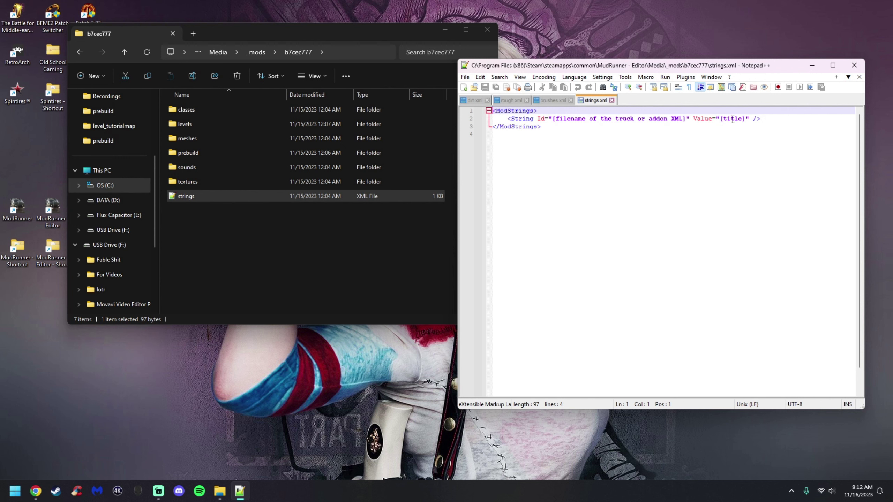
Copy the level_tutorialmap file name from the mod's levels folder
{"action": "left_click", "coordinate": [323, 32]}
{"action": "left_click", "coordinate": [189, 124]}
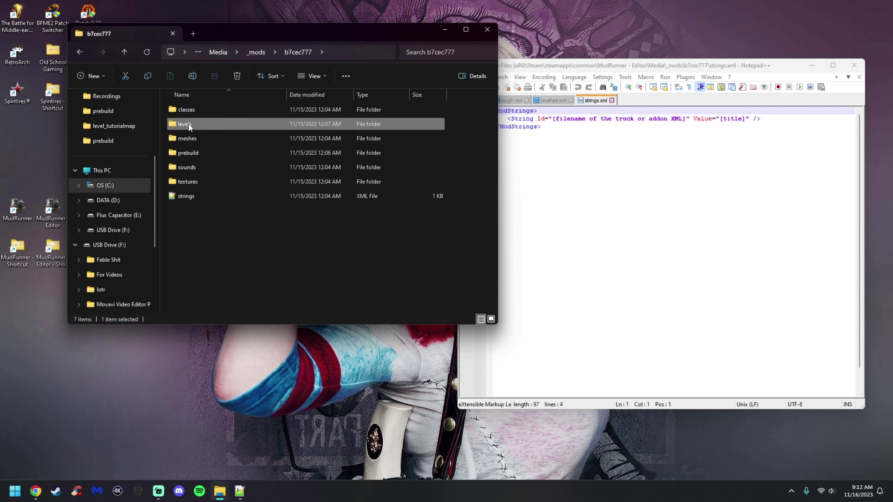
{"action": "double_click", "coordinate": [189, 124]}
{"action": "left_click", "coordinate": [194, 142]}
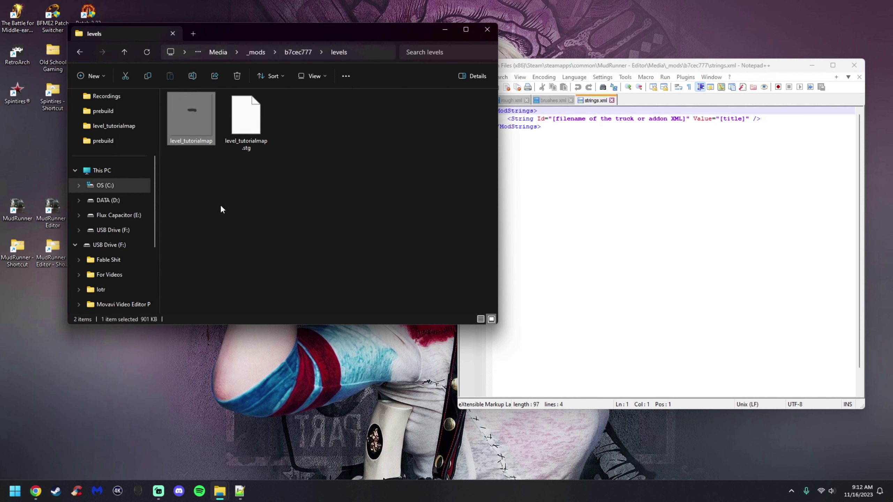
{"action": "key", "text": "F2"}
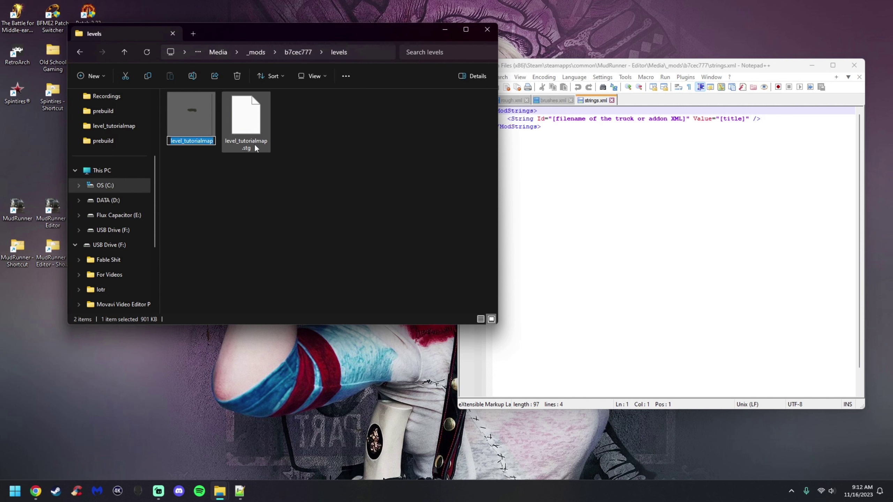
{"action": "right_click", "coordinate": [200, 141]}
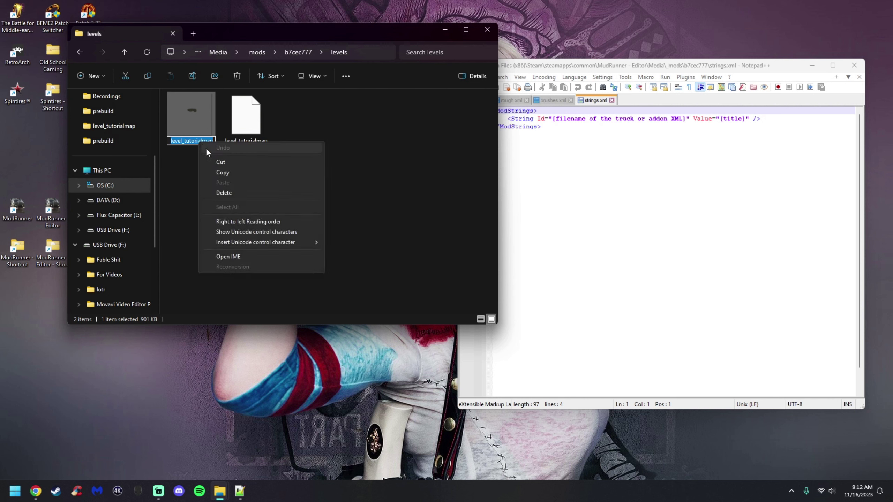
{"action": "left_click", "coordinate": [220, 170]}
{"action": "left_click", "coordinate": [232, 180]}
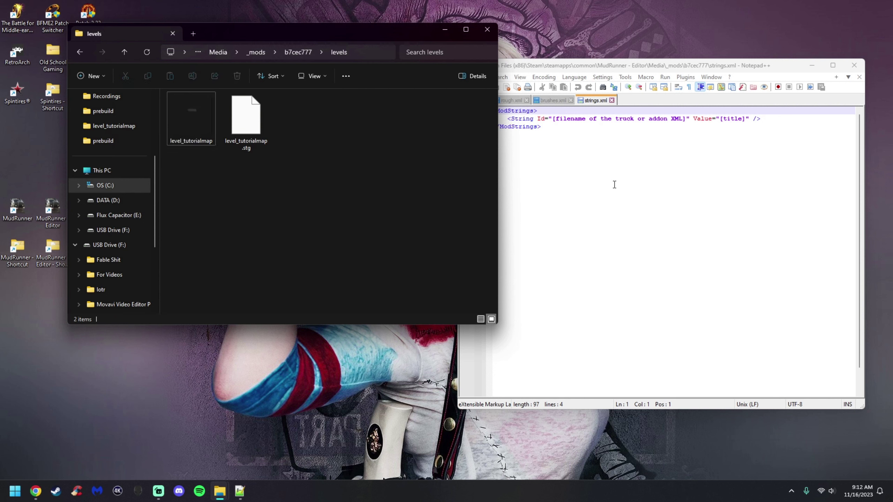
{"action": "left_click", "coordinate": [614, 120]}
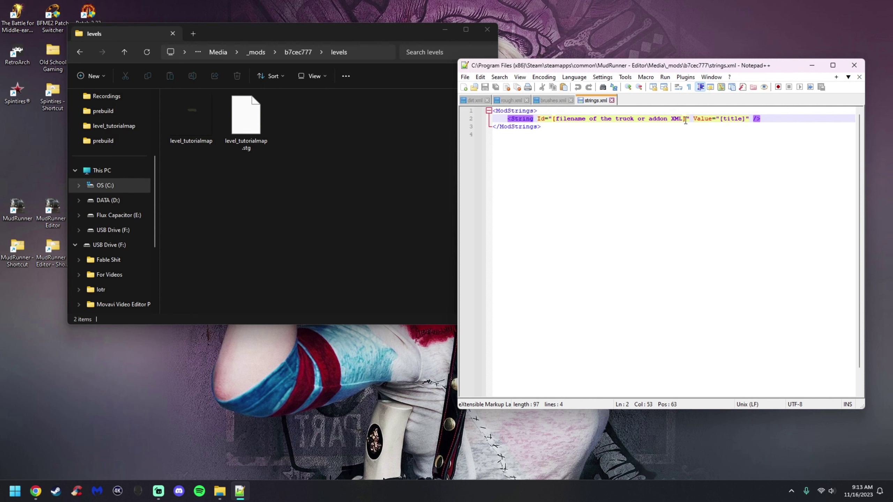
Paste level_tutorialmap over the Id attribute placeholder
{"action": "left_click_drag", "start_coordinate": [685, 121], "coordinate": [561, 122]}
{"action": "right_click", "coordinate": [587, 120]}
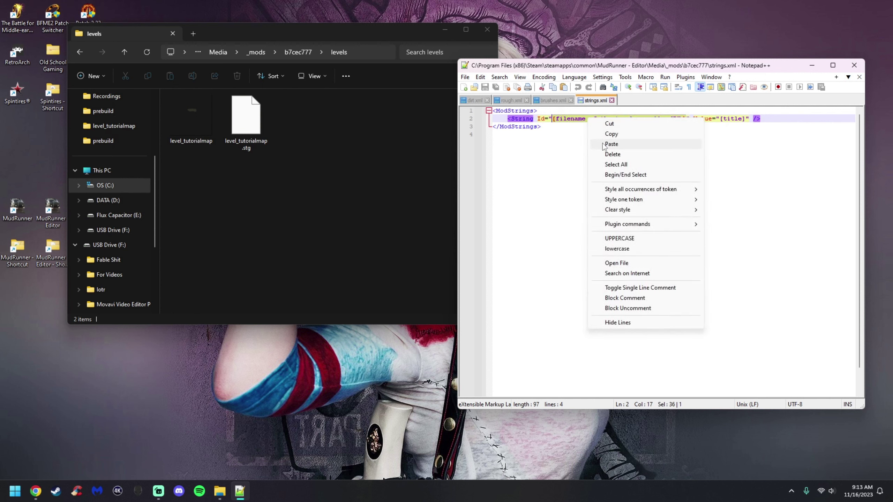
{"action": "left_click", "coordinate": [602, 144]}
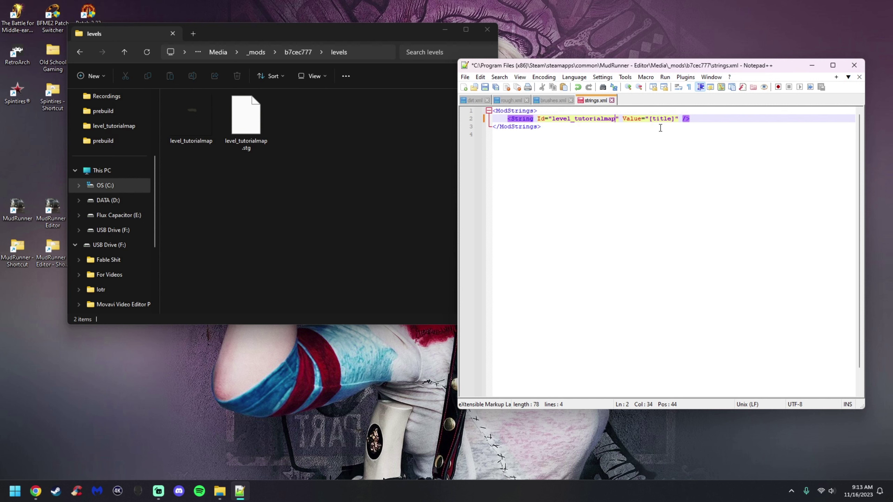
Replace the [title] placeholder with '(S19) Tutorial Map' and copy that title
{"action": "left_click_drag", "start_coordinate": [674, 119], "coordinate": [650, 122]}
{"action": "type", "text": "("}
{"action": "type", "text": "S1)"}
{"action": "type", "text": ") "}
{"action": "type", "text": "T"}
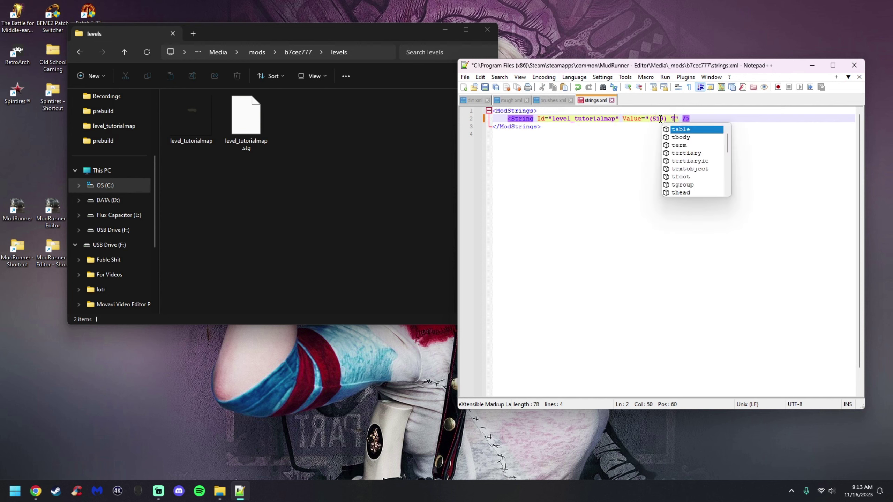
{"action": "type", "text": "utorial Mao"}
{"action": "key", "text": "BackSpace"}
{"action": "type", "text": "p"}
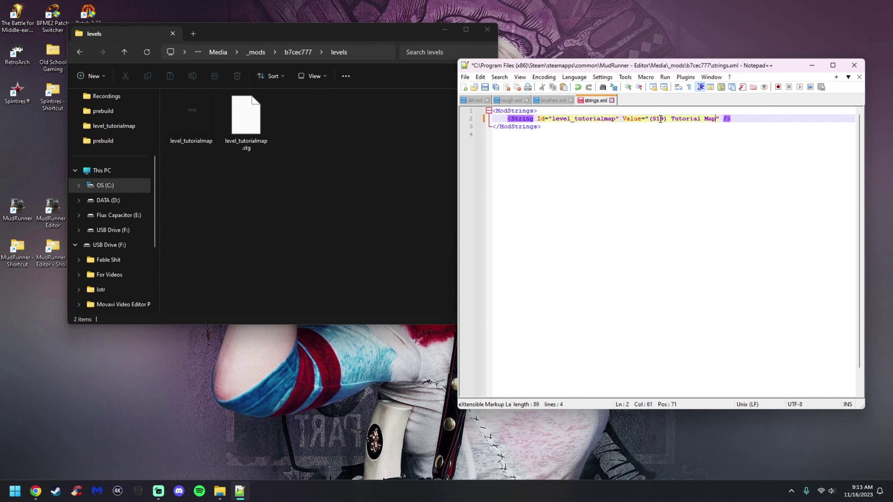
{"action": "left_click_drag", "start_coordinate": [715, 119], "coordinate": [649, 119]}
{"action": "right_click", "coordinate": [680, 120]}
{"action": "left_click", "coordinate": [699, 134]}
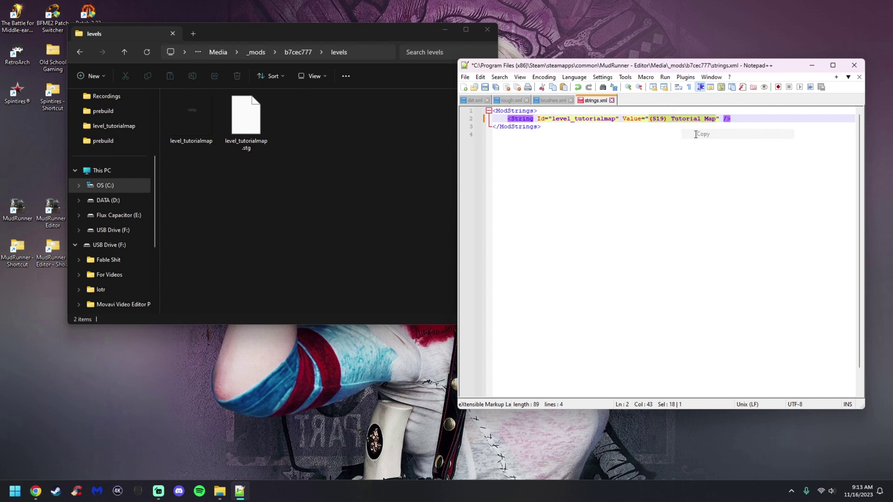
Save strings.xml and close Notepad++ and the levels folder window
{"action": "left_click", "coordinate": [486, 87]}
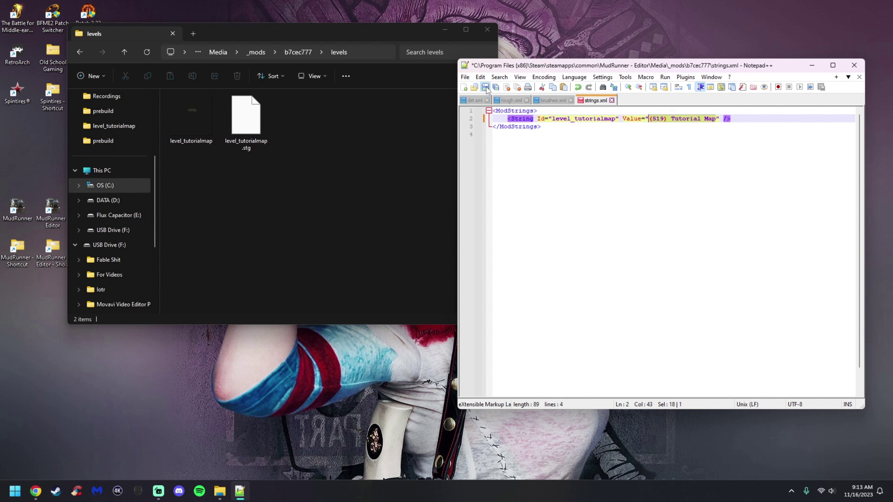
{"action": "left_click", "coordinate": [854, 65]}
{"action": "left_click", "coordinate": [487, 30]}
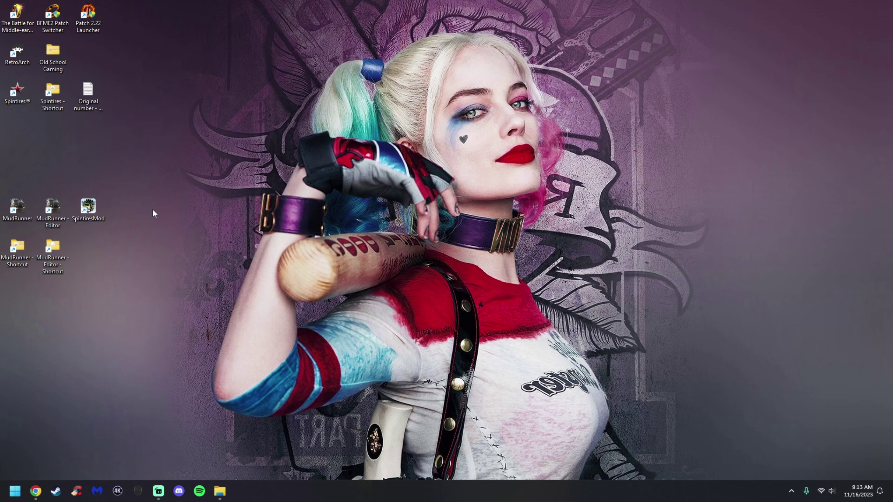
Relaunch MudRunner Editor from SpintiresMod and open Publish Mod for the b7cec777 mod folder
{"action": "double_click", "coordinate": [102, 210]}
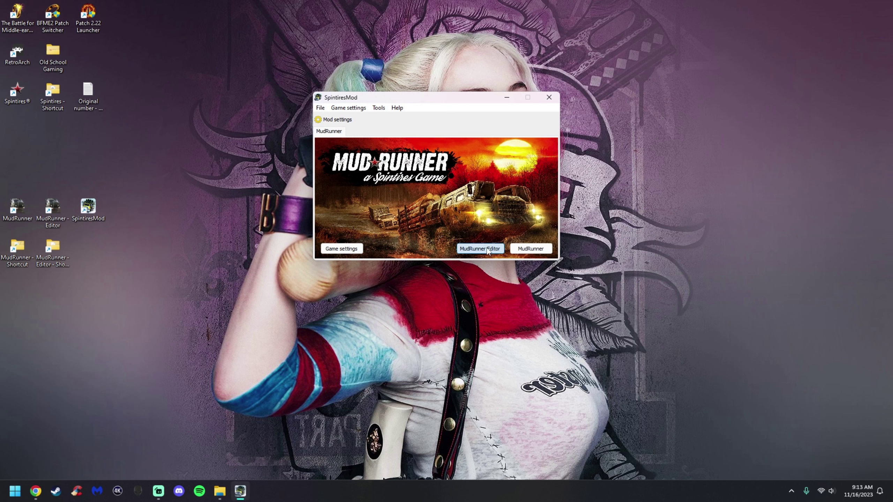
{"action": "left_click", "coordinate": [481, 249]}
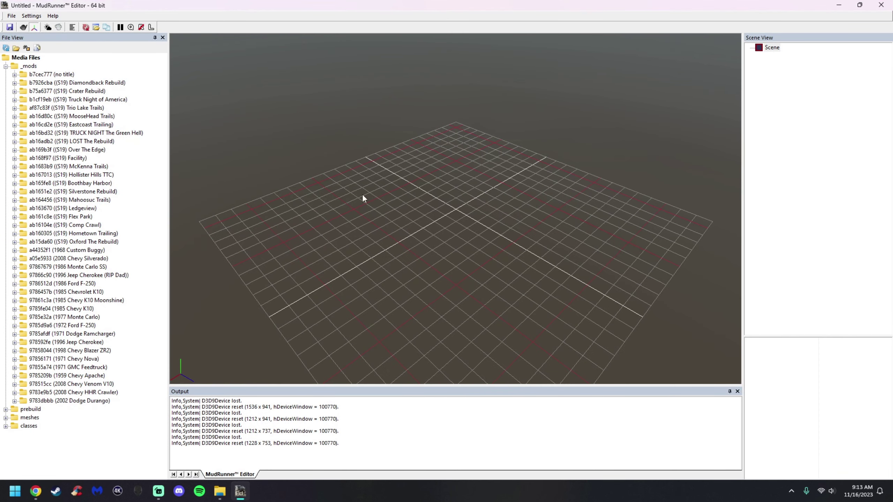
{"action": "left_click", "coordinate": [65, 75]}
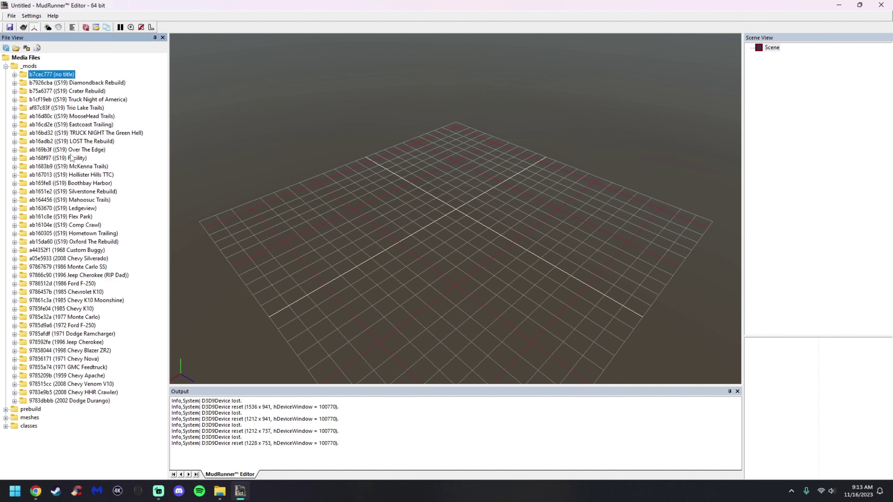
{"action": "right_click", "coordinate": [64, 74]}
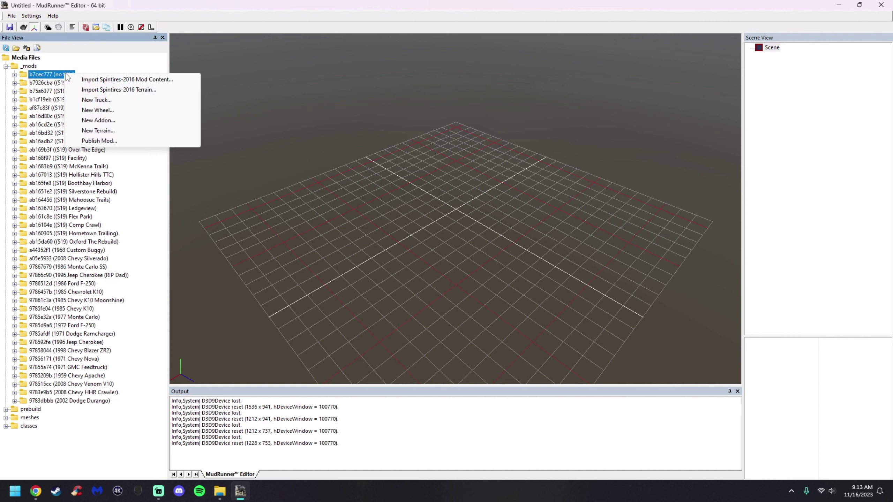
{"action": "left_click", "coordinate": [110, 140]}
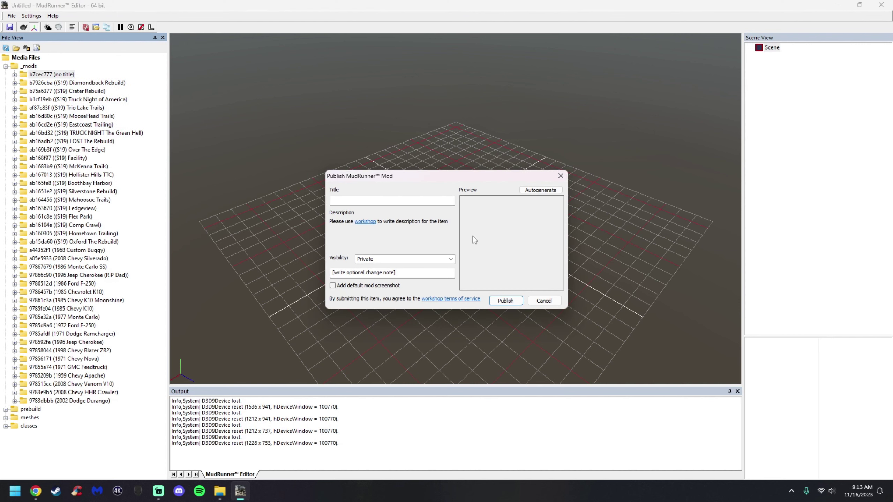
Autogenerate a preview, paste '(S19) Tutorial Map' as the title, publish, then close the editor
{"action": "left_click", "coordinate": [543, 192]}
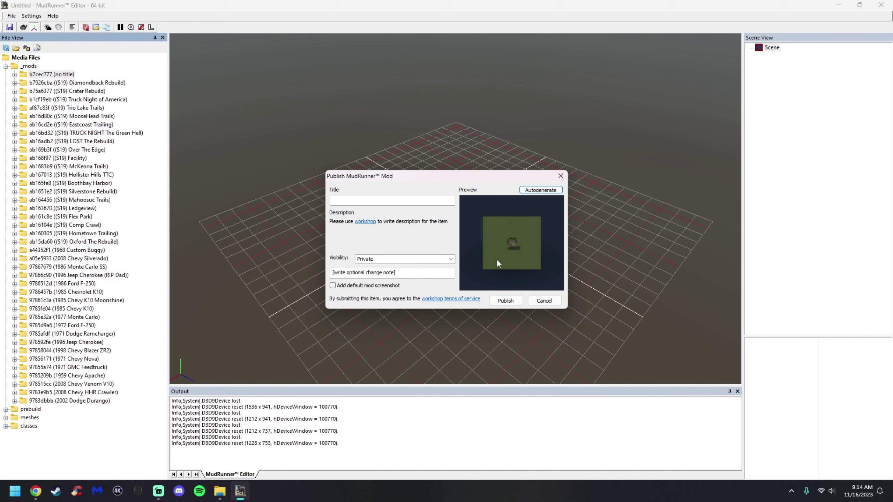
{"action": "left_click", "coordinate": [345, 201]}
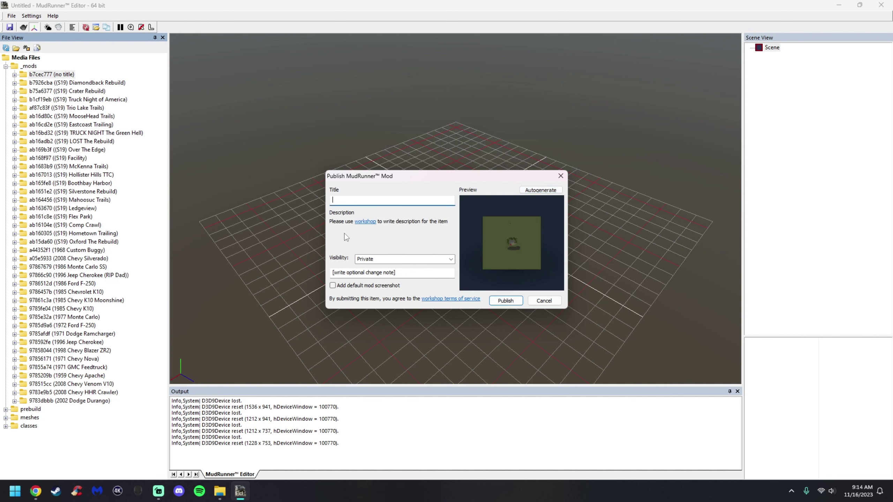
{"action": "right_click", "coordinate": [384, 201]}
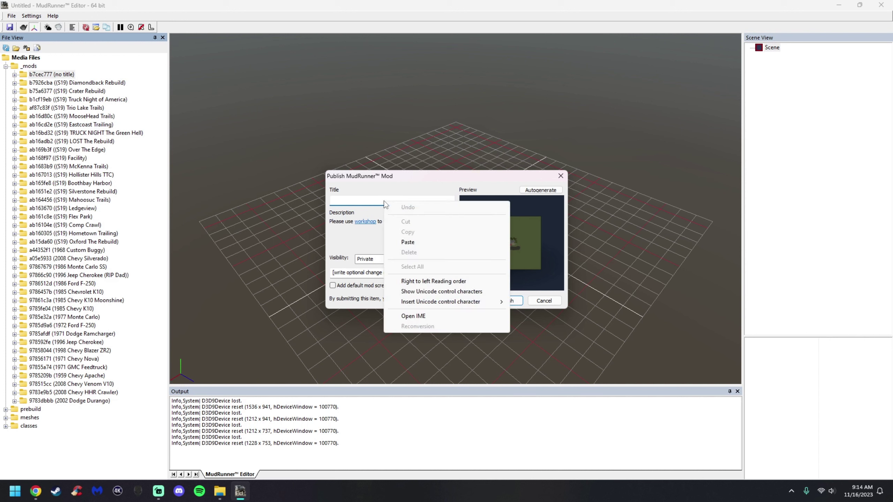
{"action": "left_click", "coordinate": [407, 244]}
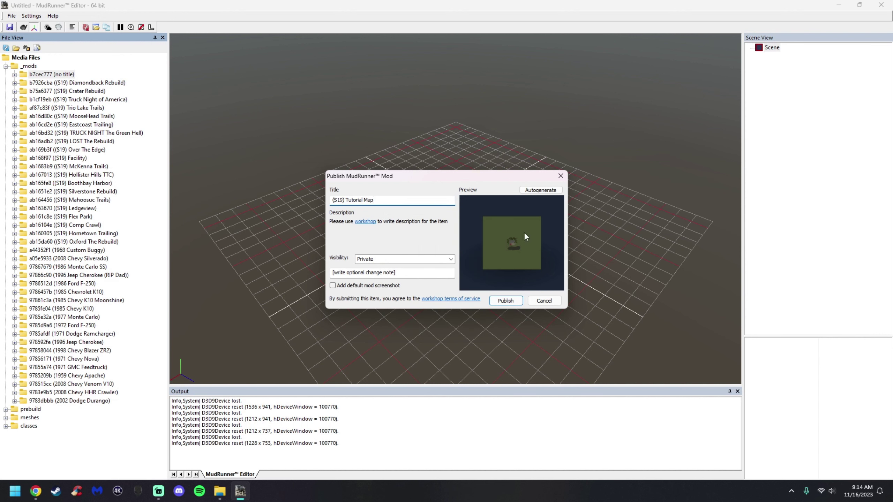
{"action": "left_click", "coordinate": [504, 302]}
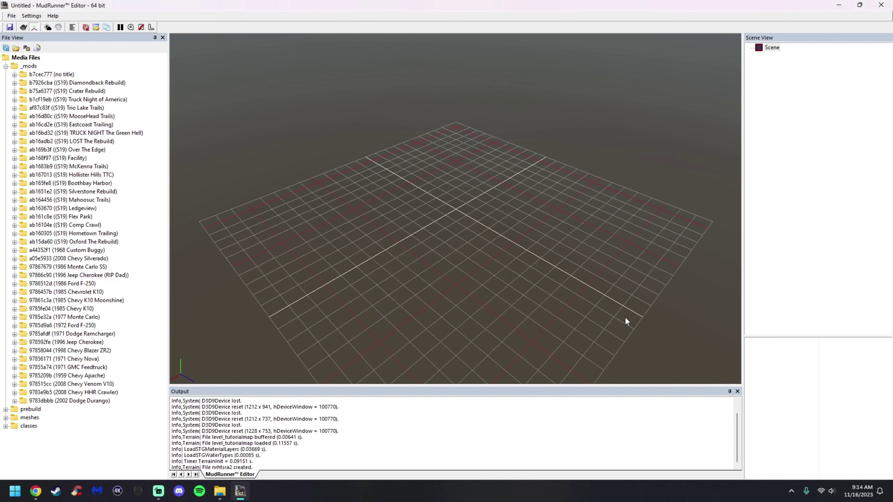
{"action": "left_click", "coordinate": [881, 5]}
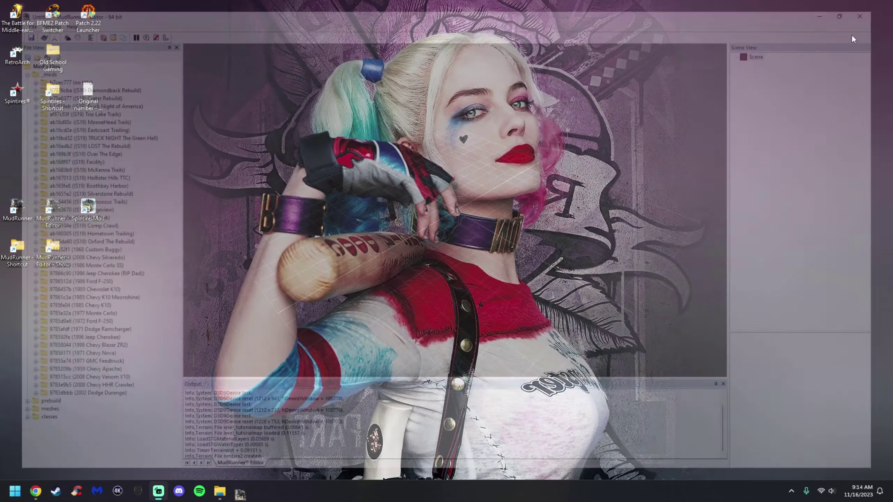